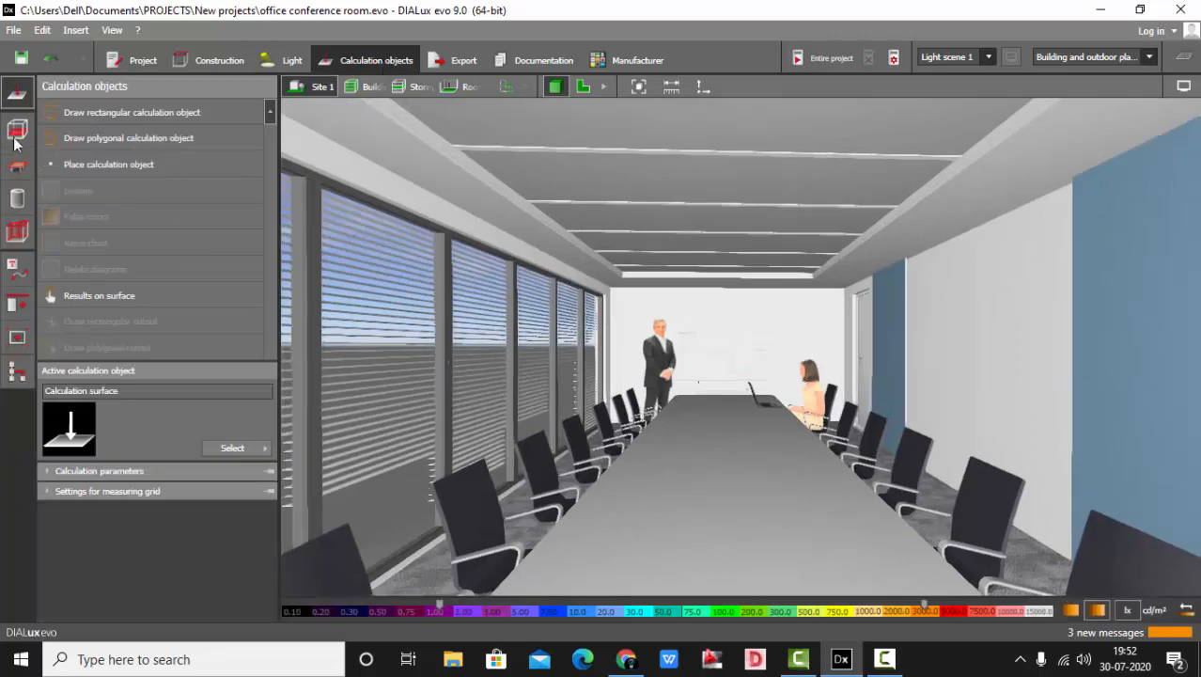
- Create a working plane for the conference room and hide the calculation objects in the 3D view
{"action": "left_click", "coordinate": [16, 126]}
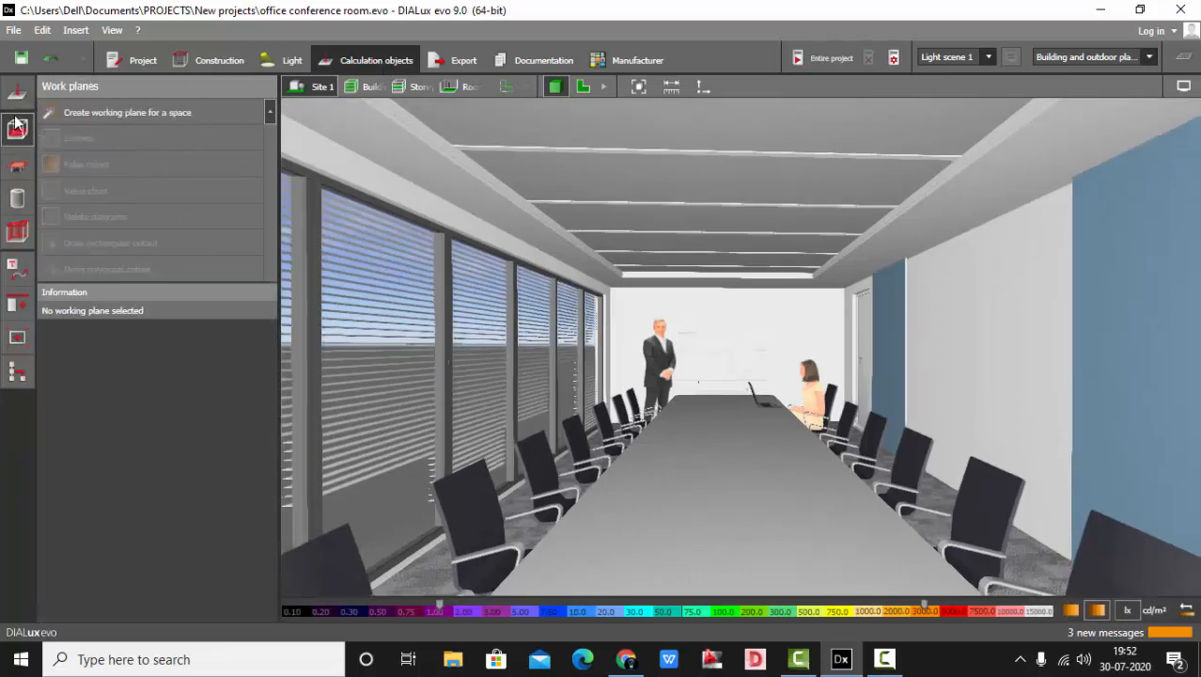
{"action": "left_click", "coordinate": [114, 112]}
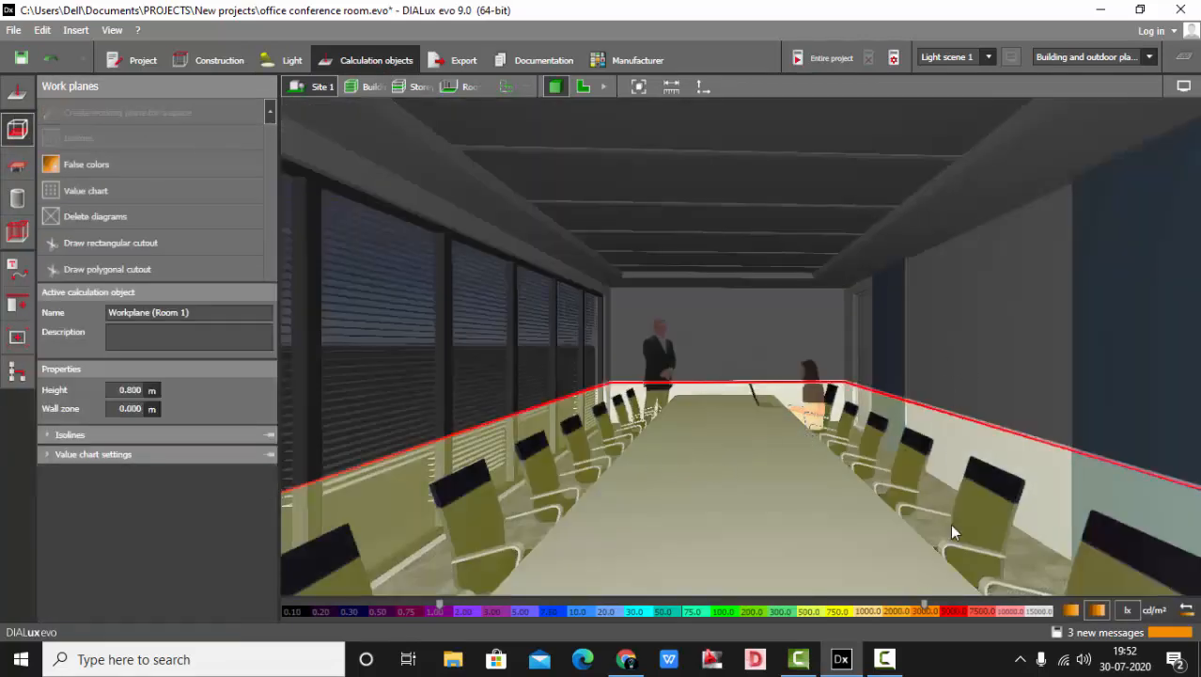
{"action": "left_click", "coordinate": [673, 161]}
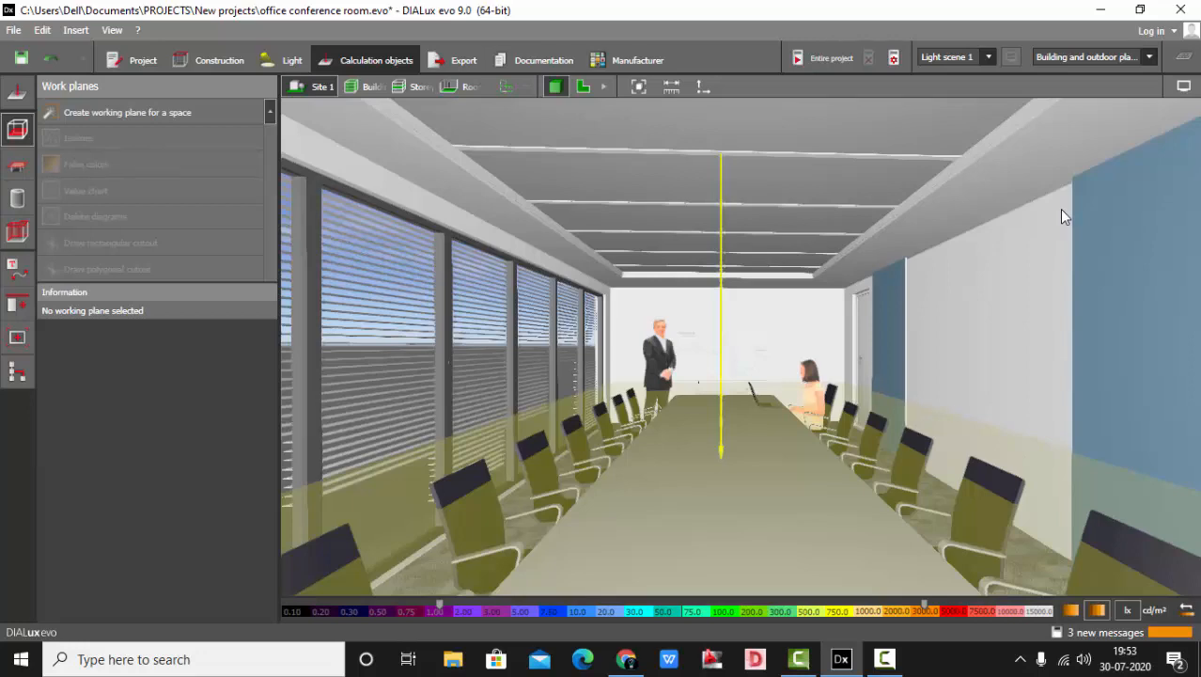
{"action": "left_click", "coordinate": [1183, 85]}
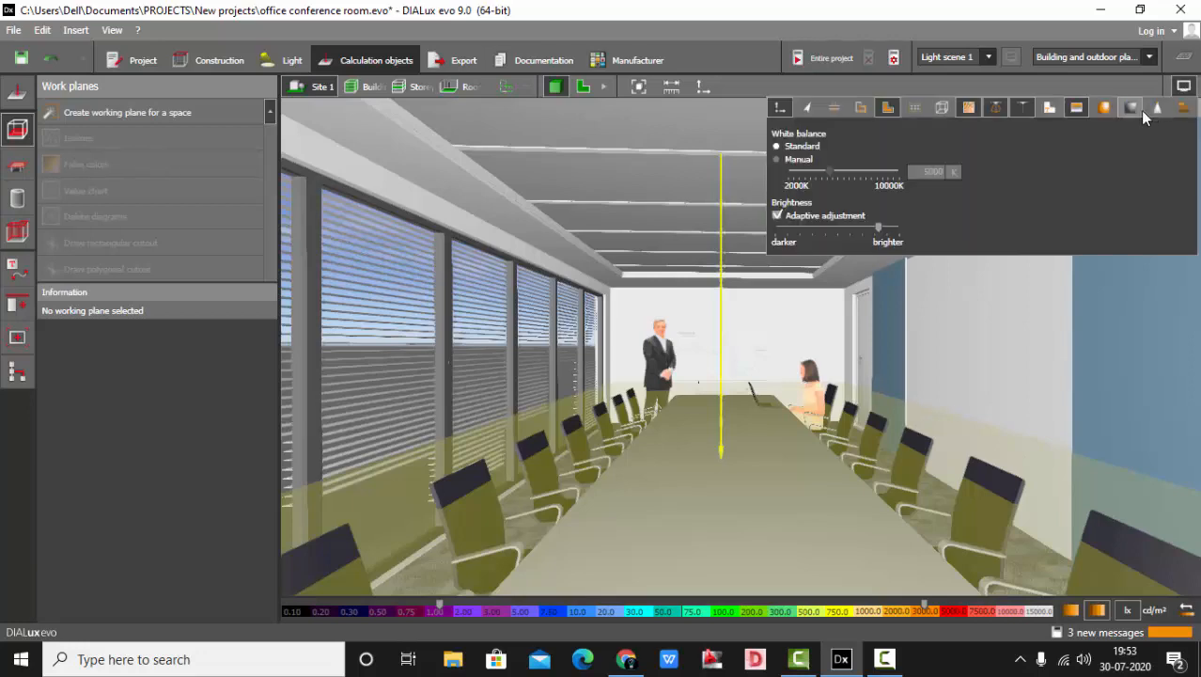
{"action": "left_click", "coordinate": [1076, 109]}
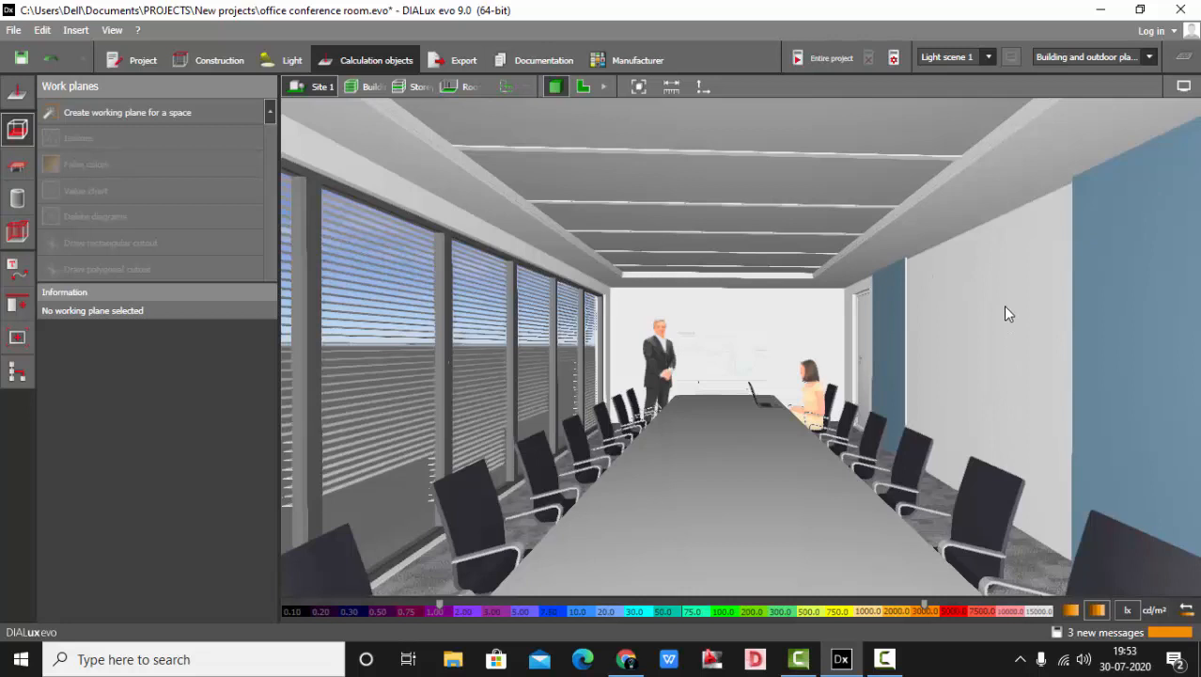
- Examine the conference room in 3D, including the whiteboard, meeting table, windows and the wall with blue panels
{"action": "scroll", "coordinate": [741, 354], "scroll_direction": "up", "scroll_amount": 5}
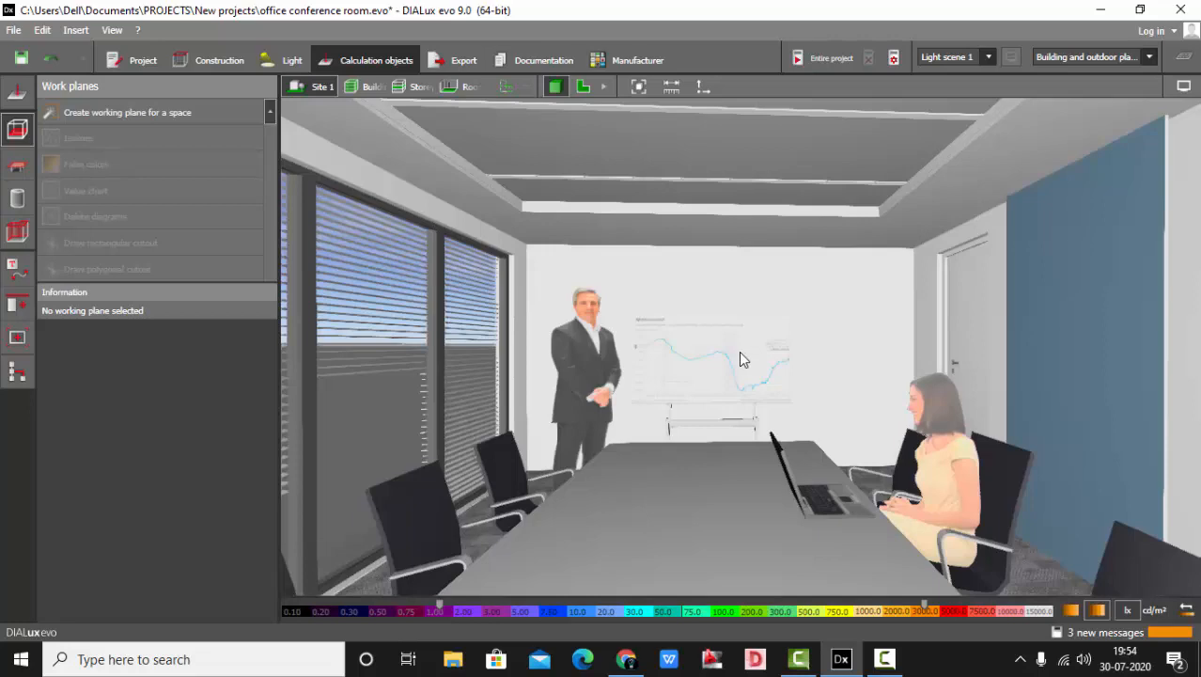
{"action": "scroll", "coordinate": [739, 351], "scroll_direction": "down", "scroll_amount": 3}
{"action": "left_click_drag", "start_coordinate": [777, 343], "coordinate": [796, 402]}
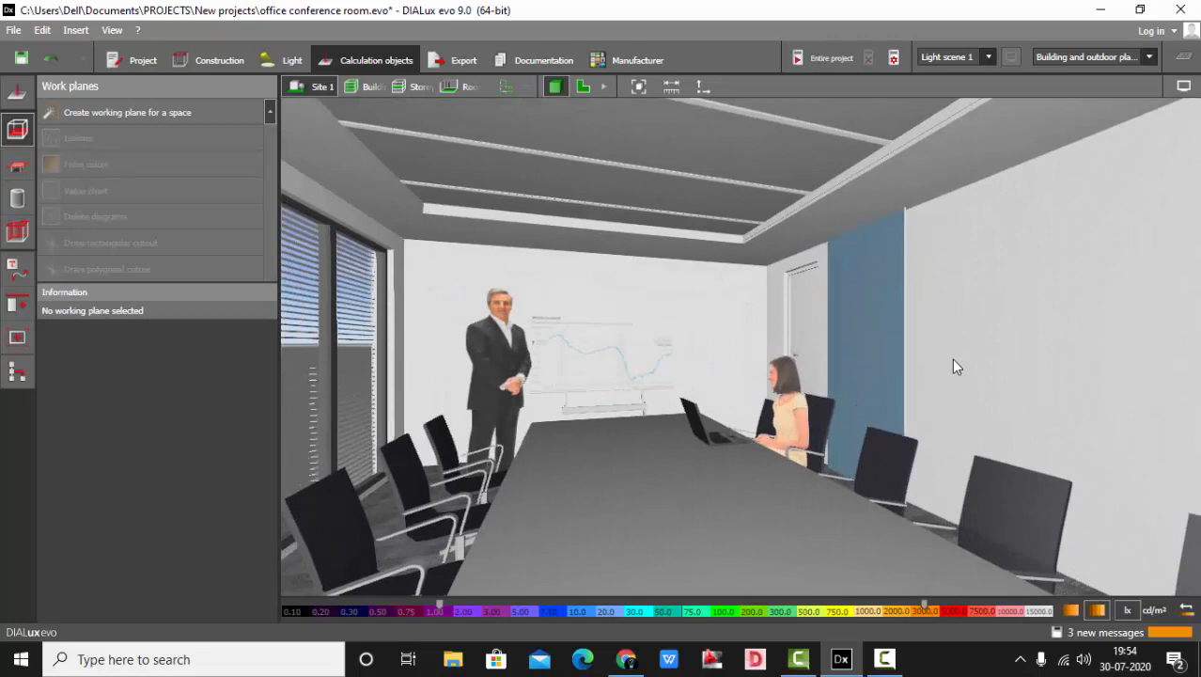
{"action": "left_click_drag", "start_coordinate": [955, 359], "coordinate": [751, 381]}
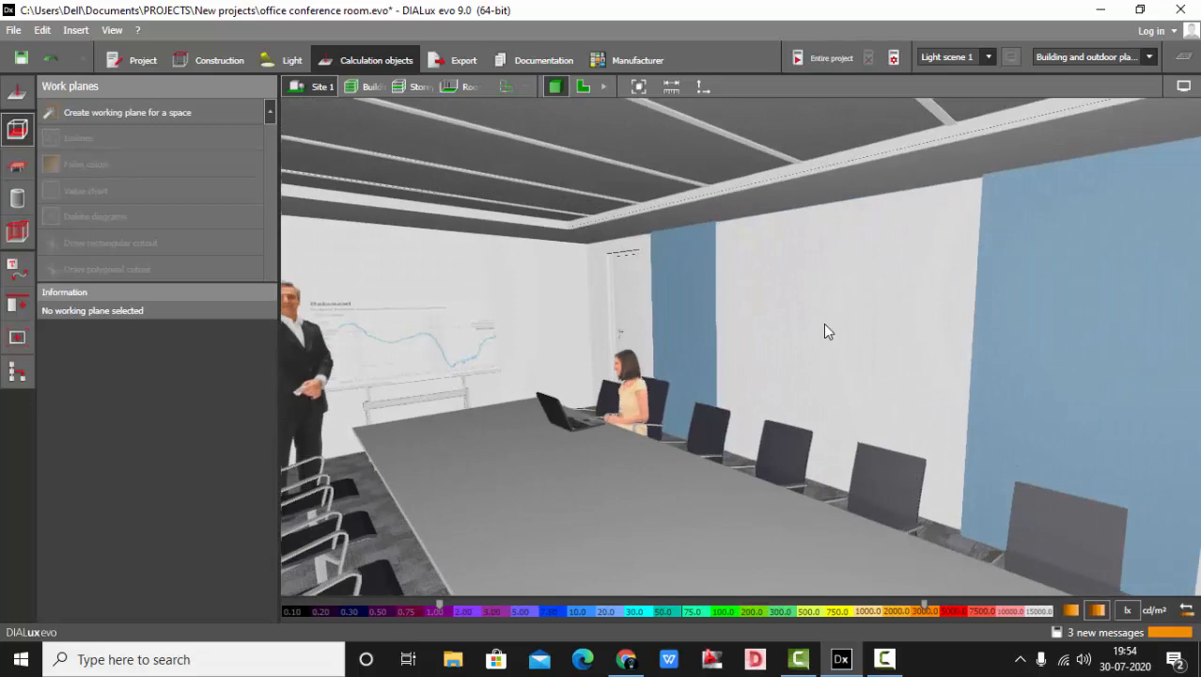
{"action": "left_click_drag", "start_coordinate": [833, 311], "coordinate": [448, 374]}
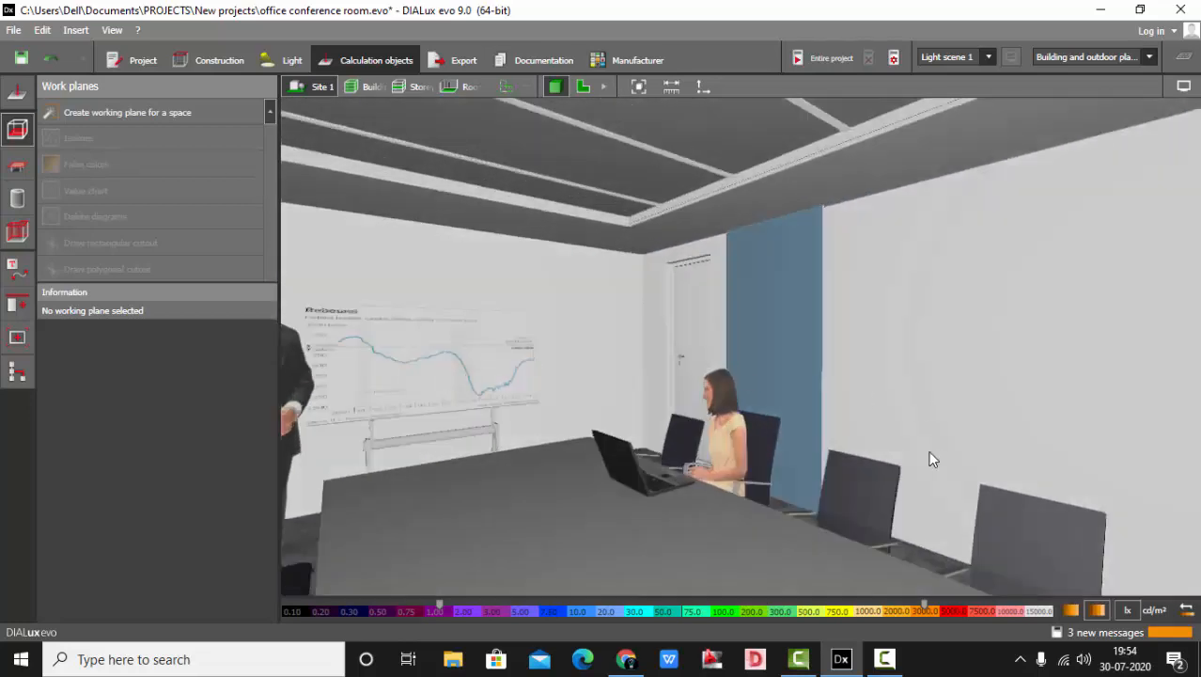
{"action": "left_click_drag", "start_coordinate": [931, 457], "coordinate": [690, 314]}
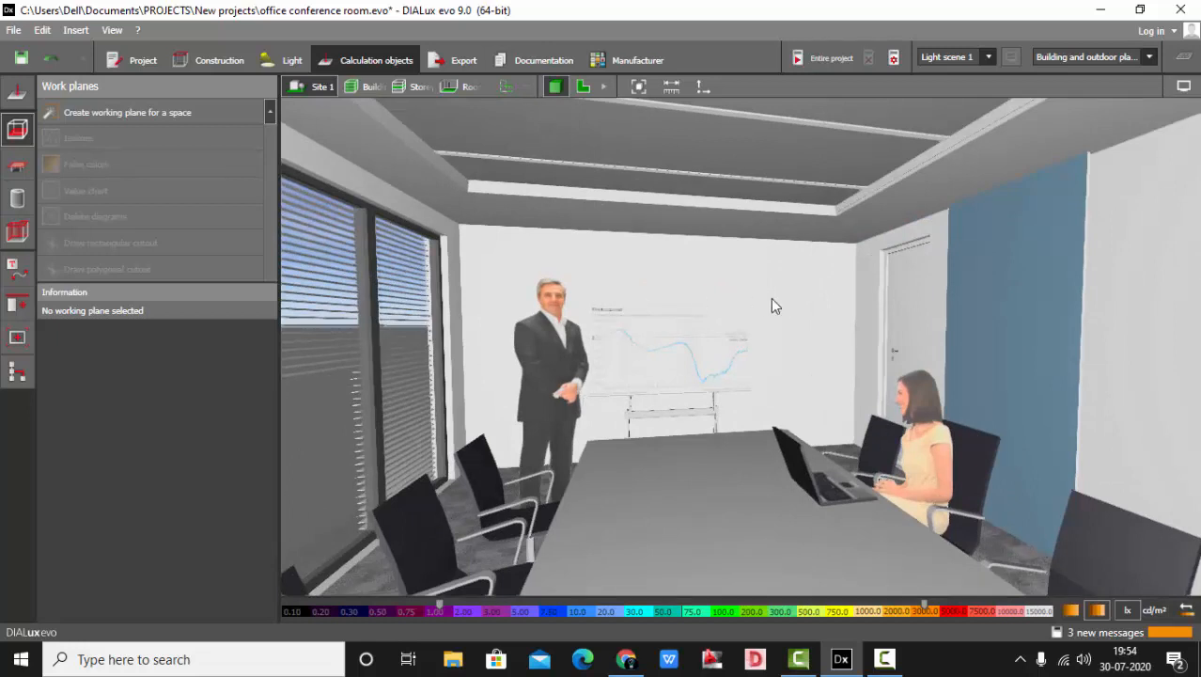
{"action": "left_click_drag", "start_coordinate": [755, 368], "coordinate": [611, 383]}
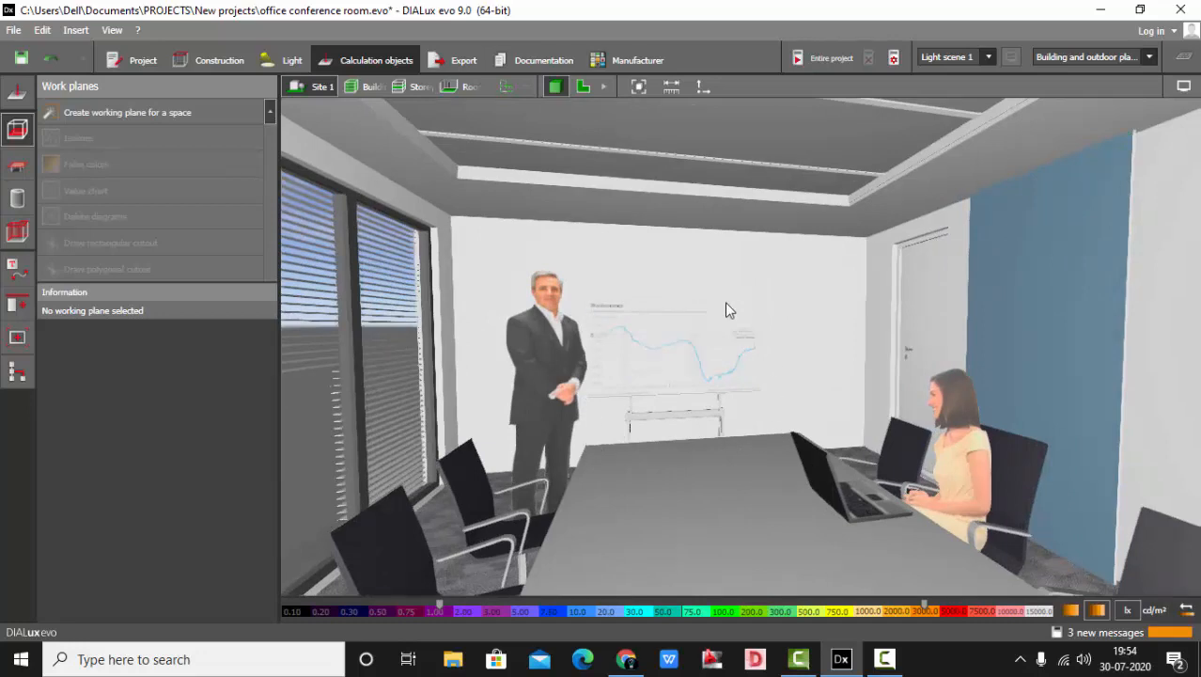
{"action": "scroll", "coordinate": [627, 374], "scroll_direction": "down", "scroll_amount": 3}
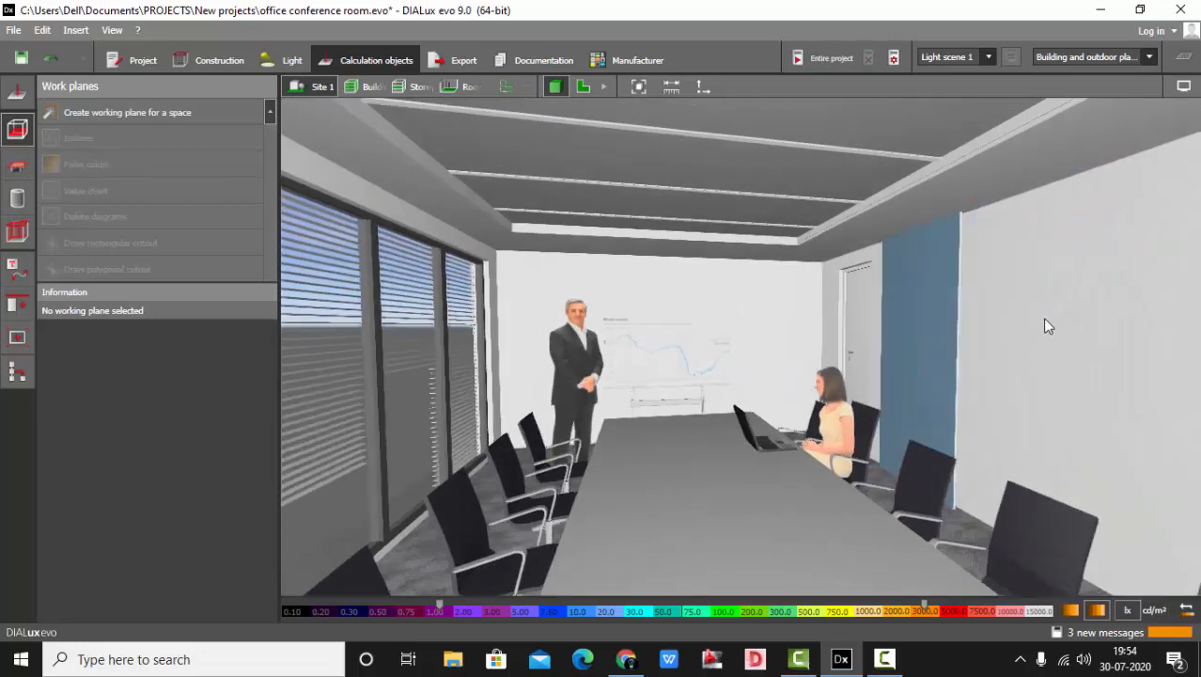
{"action": "left_click_drag", "start_coordinate": [1045, 320], "coordinate": [979, 410]}
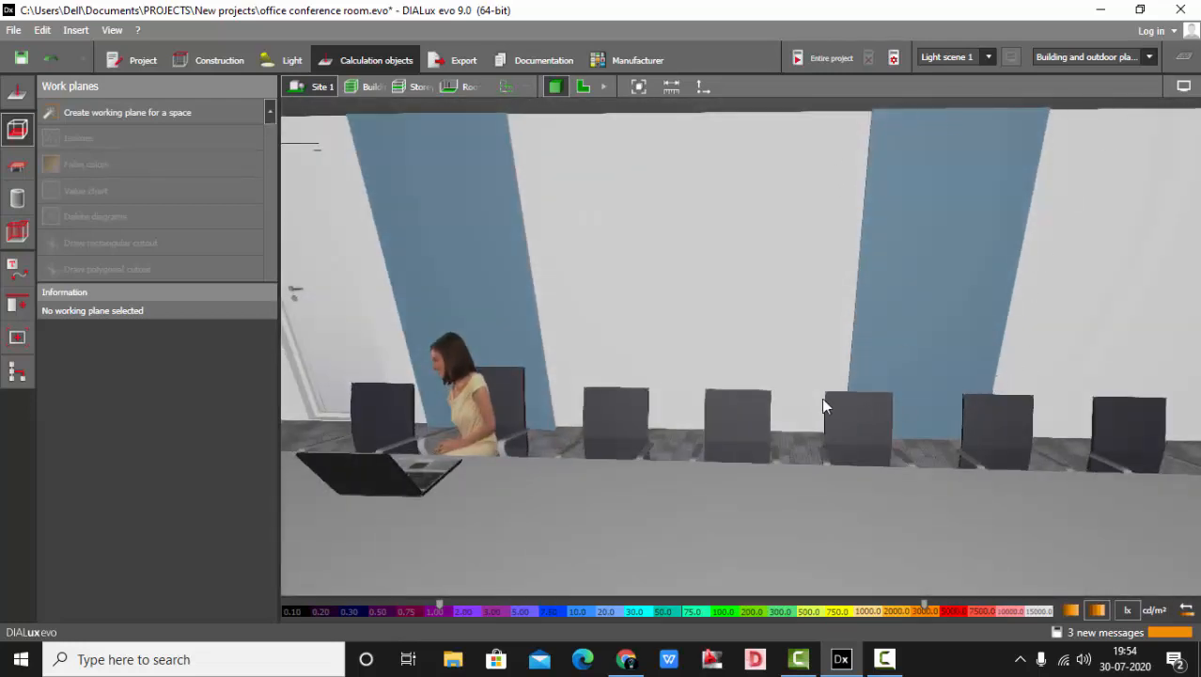
{"action": "left_click_drag", "start_coordinate": [822, 398], "coordinate": [842, 329]}
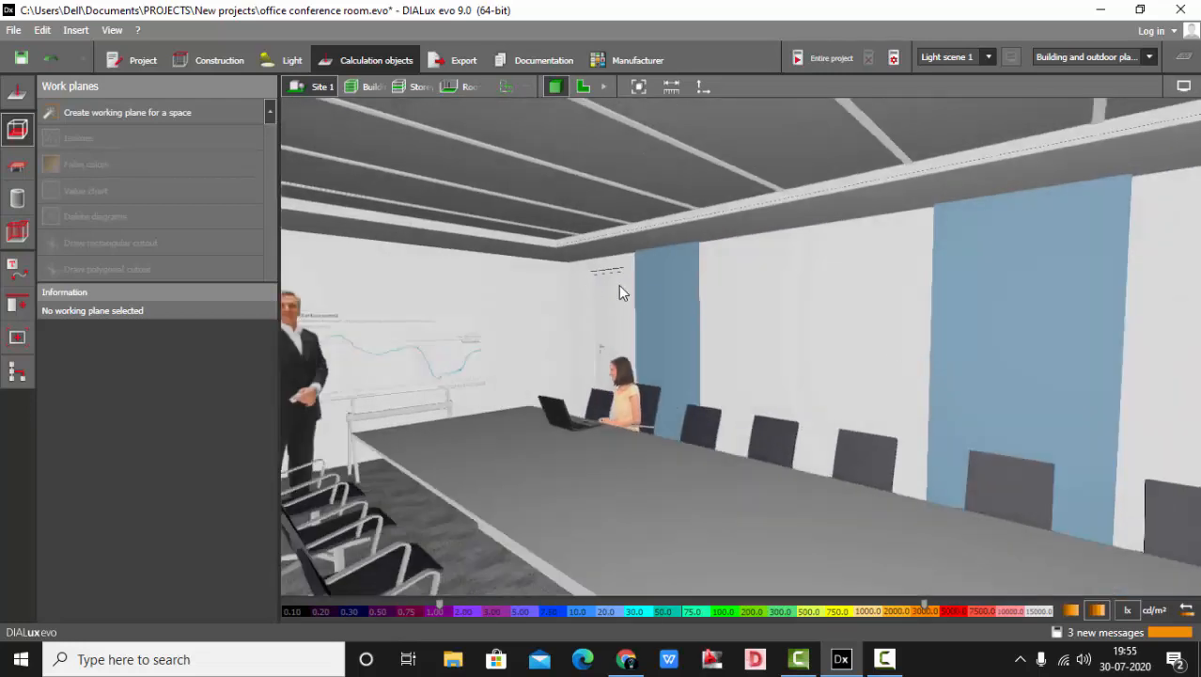
{"action": "left_click_drag", "start_coordinate": [619, 285], "coordinate": [476, 316]}
{"action": "mouse_move", "coordinate": [856, 376]}
{"action": "left_mouse_down"}
{"action": "mouse_move", "coordinate": [835, 378]}
{"action": "mouse_move", "coordinate": [834, 396]}
{"action": "mouse_move", "coordinate": [836, 378]}
{"action": "mouse_move", "coordinate": [852, 381]}
{"action": "left_mouse_up"}
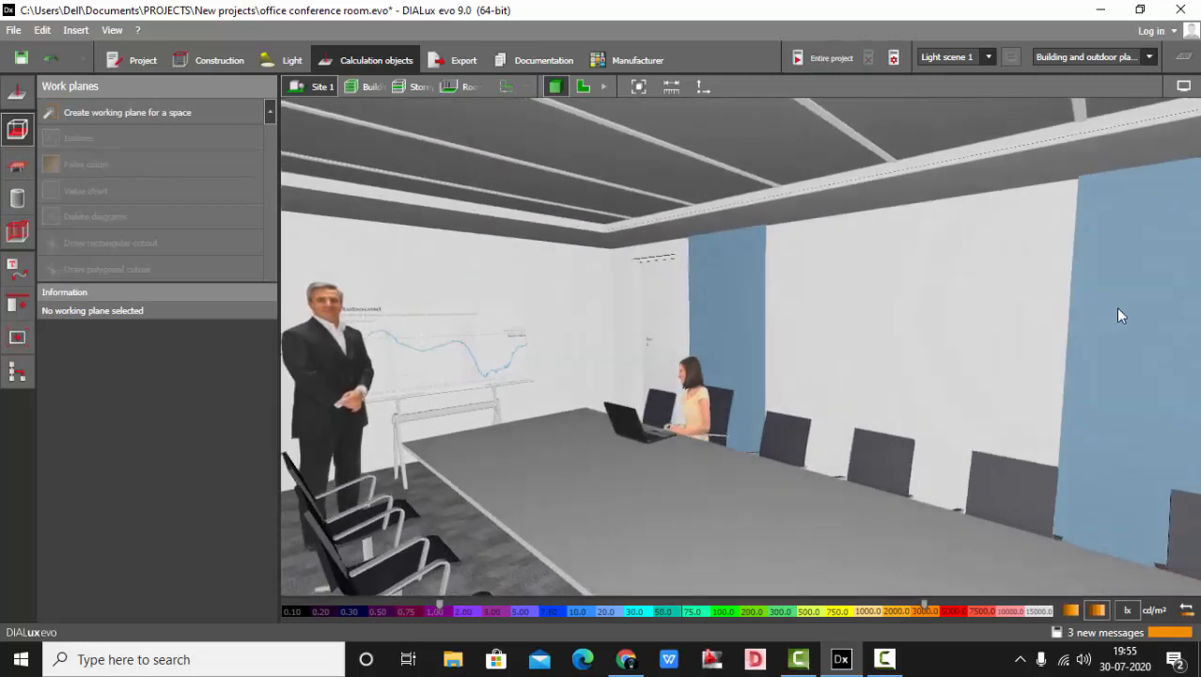
{"action": "scroll", "coordinate": [861, 256], "scroll_direction": "down", "scroll_amount": 3}
{"action": "scroll", "coordinate": [1115, 346], "scroll_direction": "up", "scroll_amount": 3}
{"action": "scroll", "coordinate": [724, 266], "scroll_direction": "down", "scroll_amount": 2}
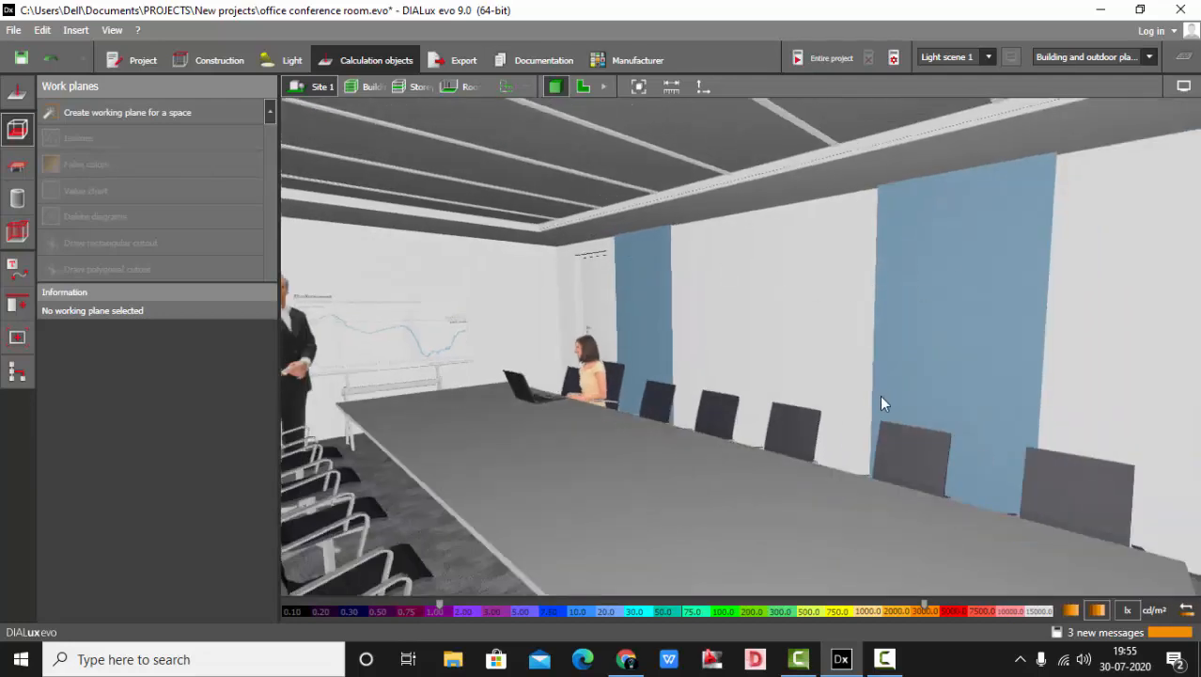
{"action": "left_click_drag", "start_coordinate": [919, 330], "coordinate": [687, 394]}
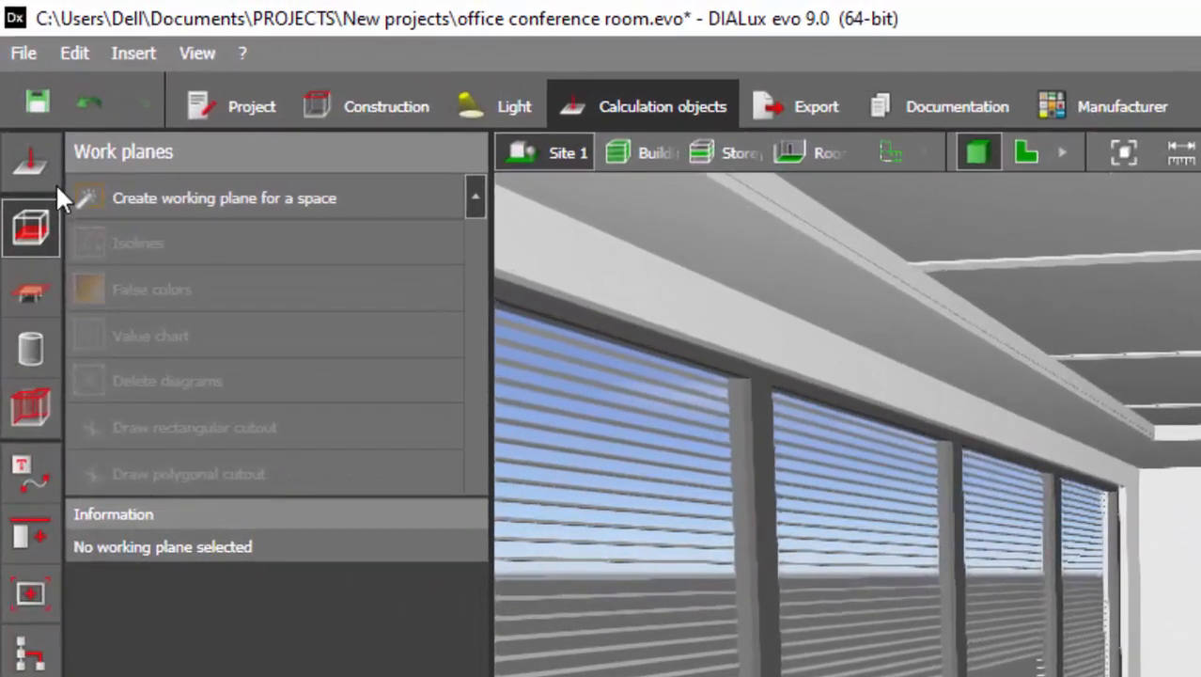
- Set the calculation parameters for new calculation surfaces to vertical illuminance
{"action": "left_click", "coordinate": [24, 169]}
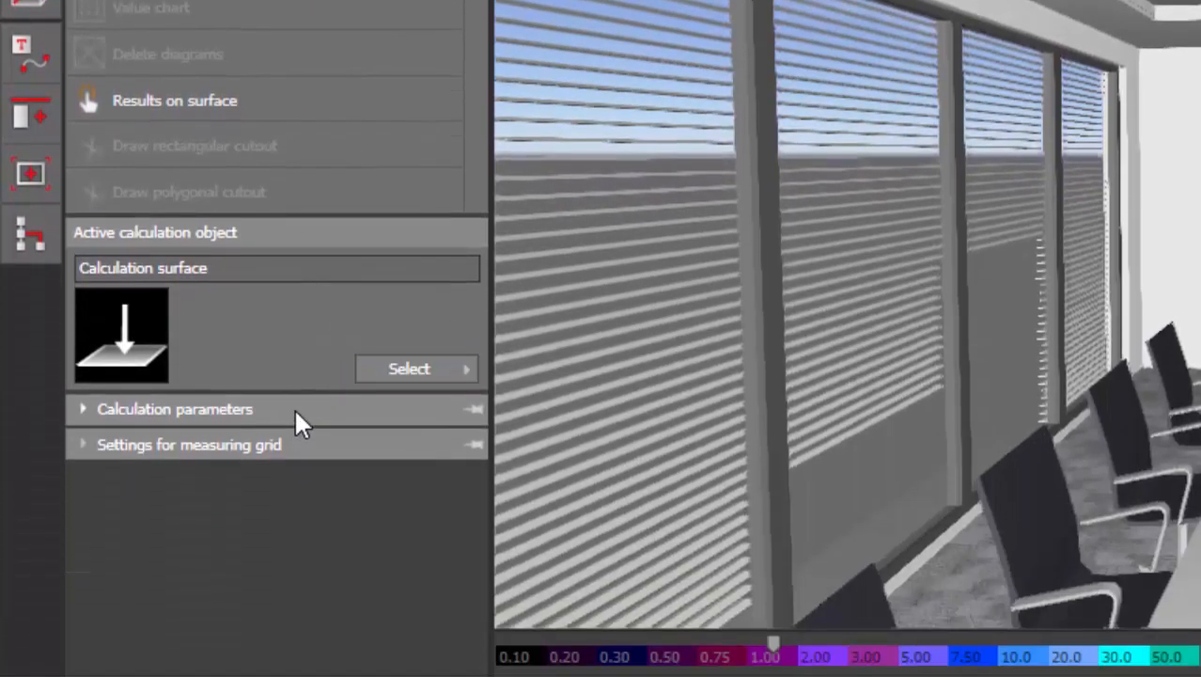
{"action": "left_click", "coordinate": [294, 411]}
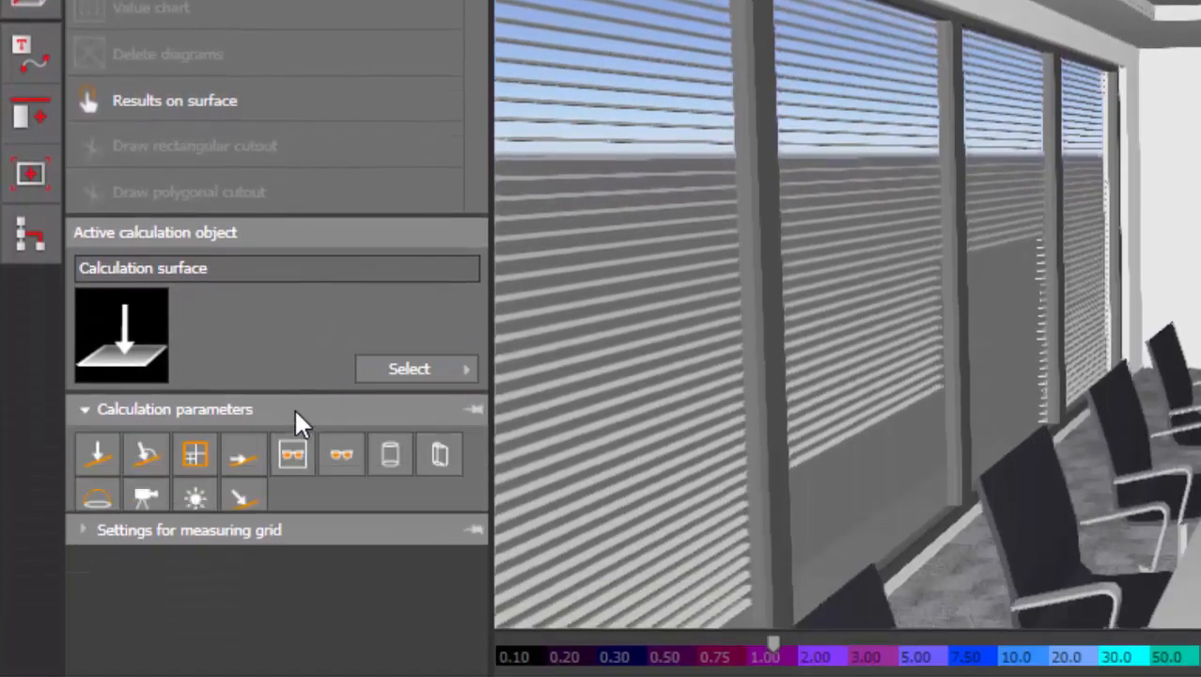
{"action": "left_click", "coordinate": [242, 461]}
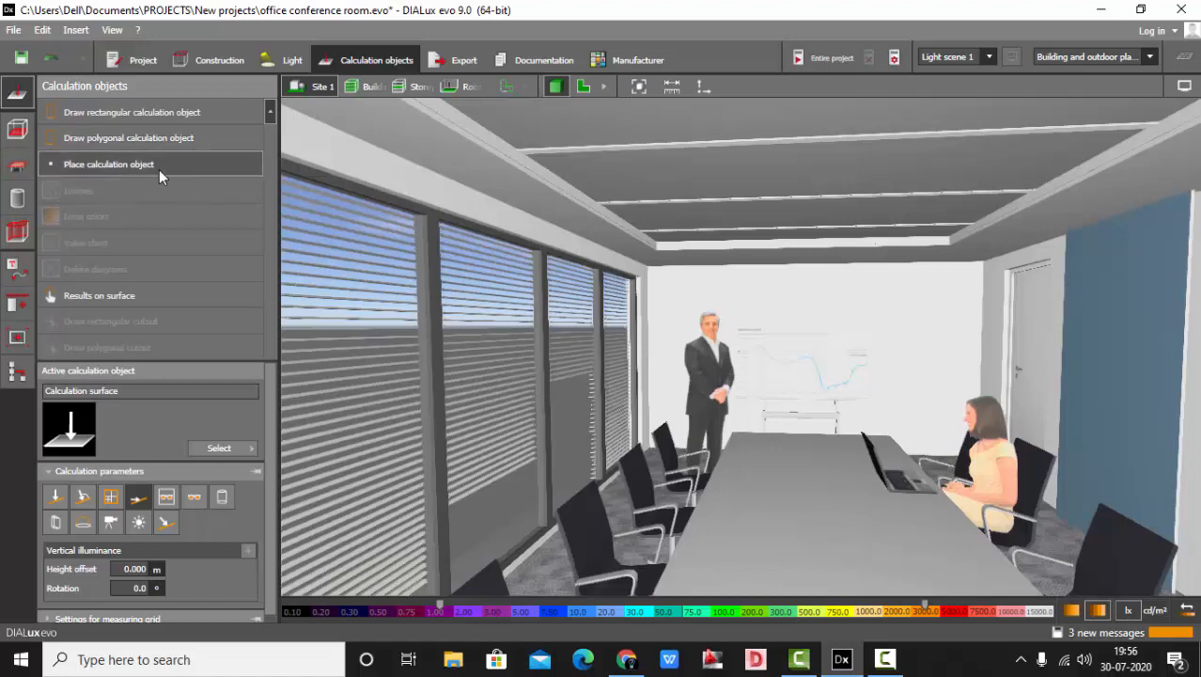
- Try adding a results surface directly on the whiteboard, and delete that surface
{"action": "left_click", "coordinate": [94, 294]}
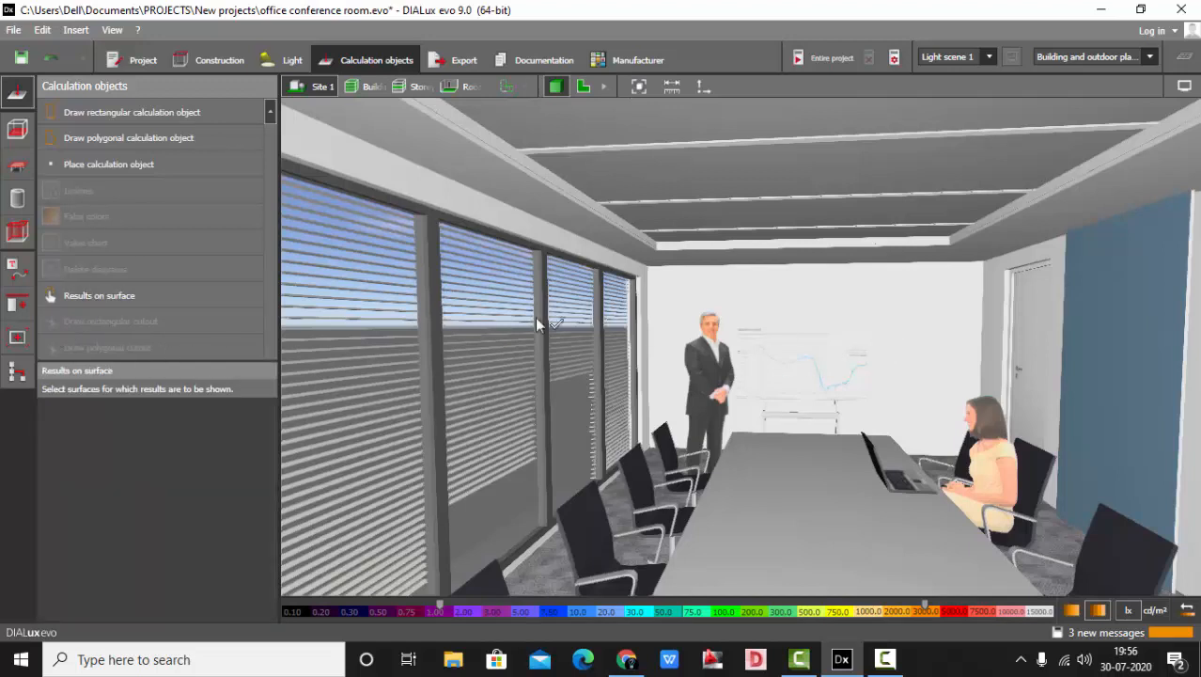
{"action": "left_click", "coordinate": [807, 366]}
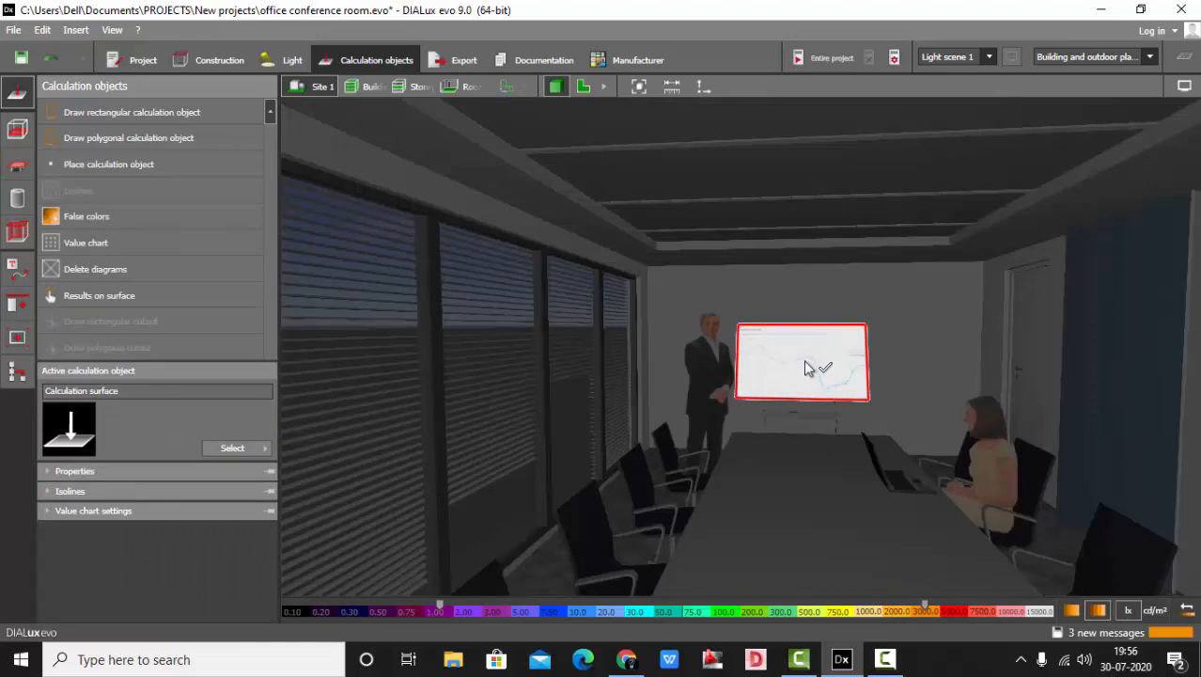
{"action": "key", "text": "Delete"}
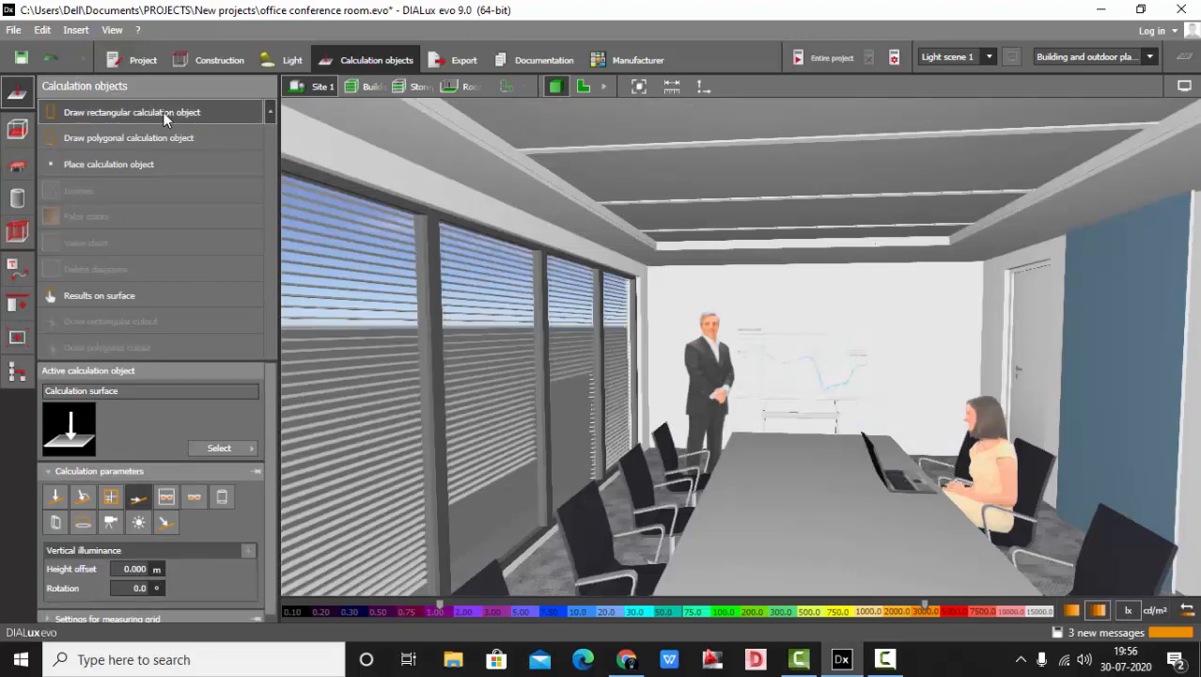
- Draw a rectangular calculation surface over the whiteboard, about 1.1 m long and 2.07 m wide
{"action": "left_click", "coordinate": [132, 112]}
{"action": "scroll", "coordinate": [833, 320], "scroll_direction": "up", "scroll_amount": 3}
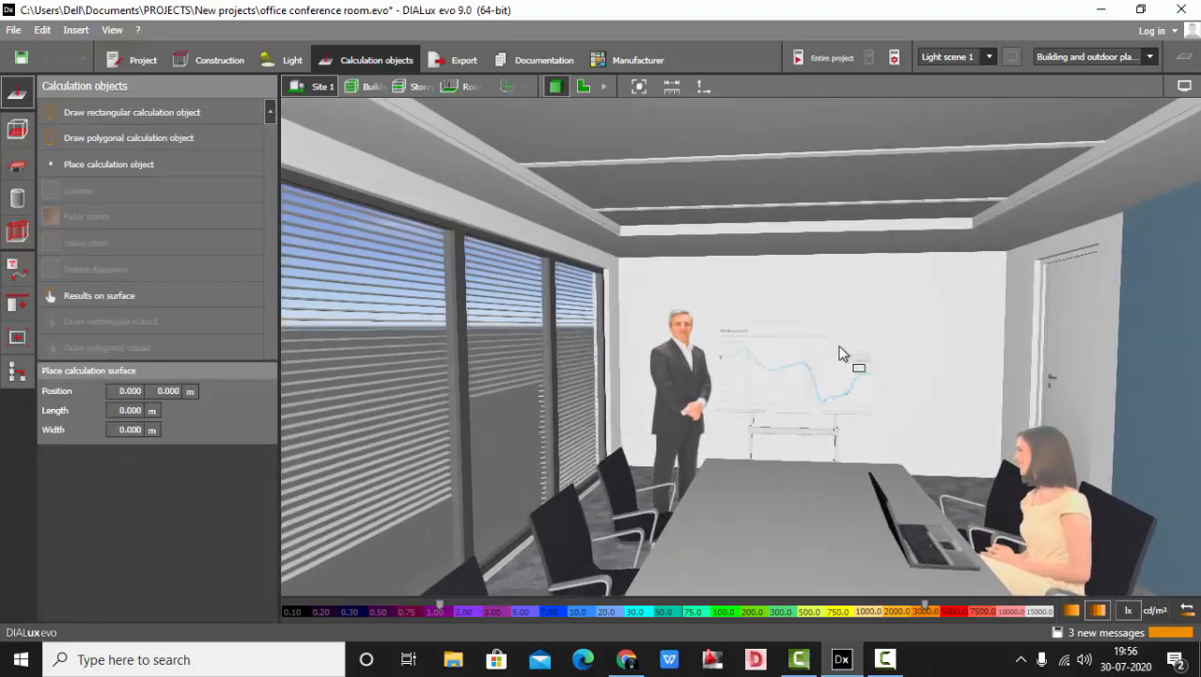
{"action": "left_click", "coordinate": [714, 322]}
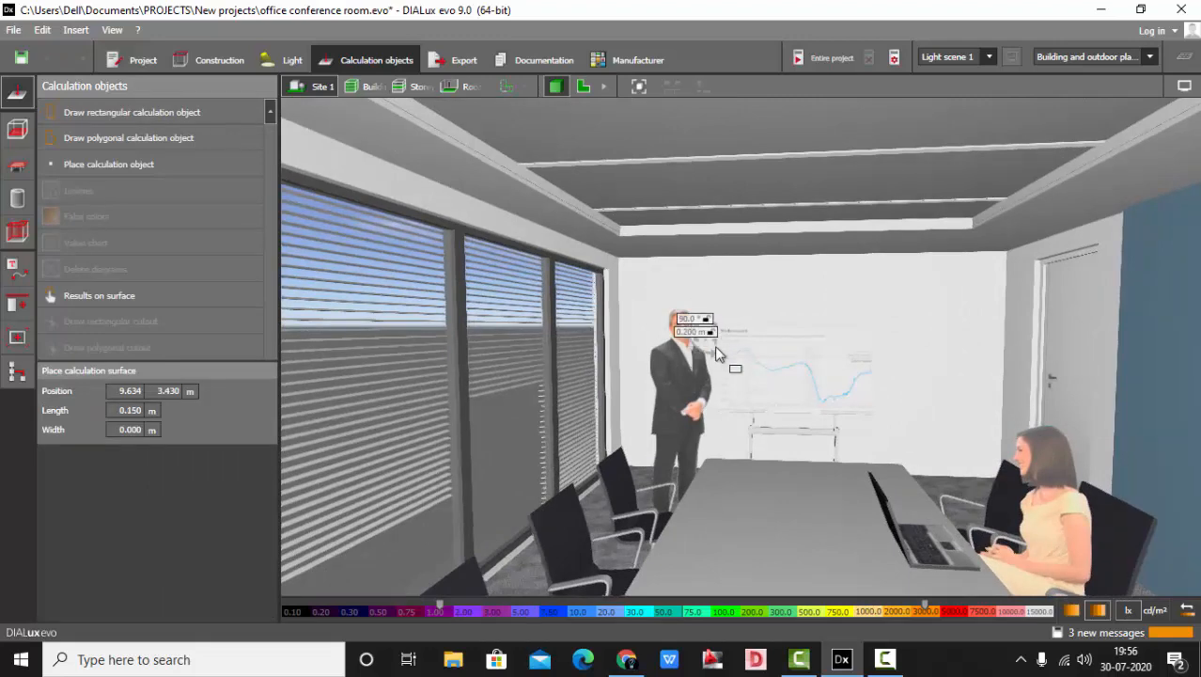
{"action": "left_click", "coordinate": [716, 416]}
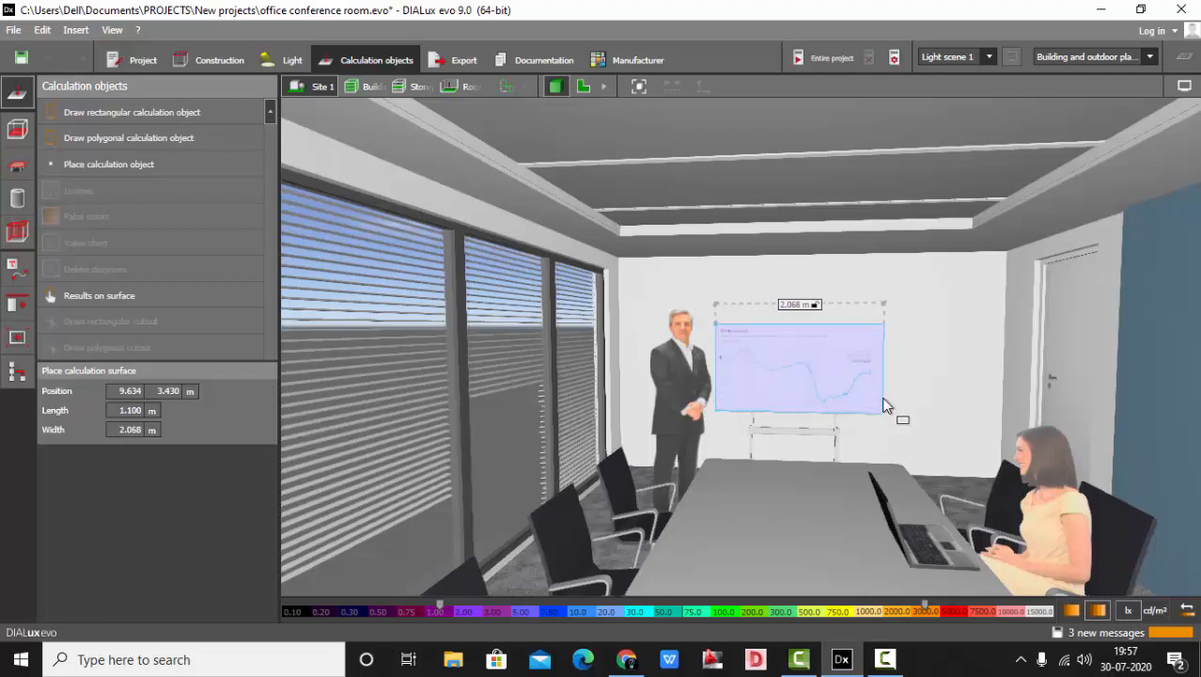
{"action": "left_click", "coordinate": [888, 395]}
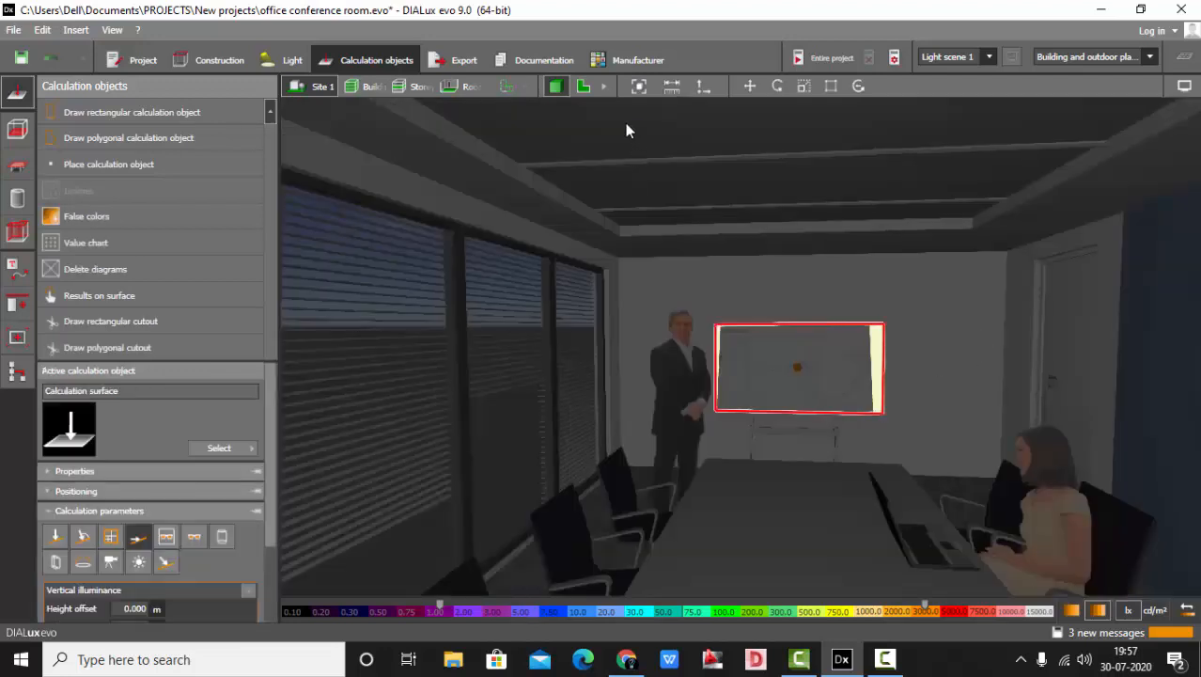
- Move the calculation surface from the back wall to just in front of the whiteboard, working in a side elevation
{"action": "left_click", "coordinate": [605, 89]}
{"action": "left_click", "coordinate": [608, 91]}
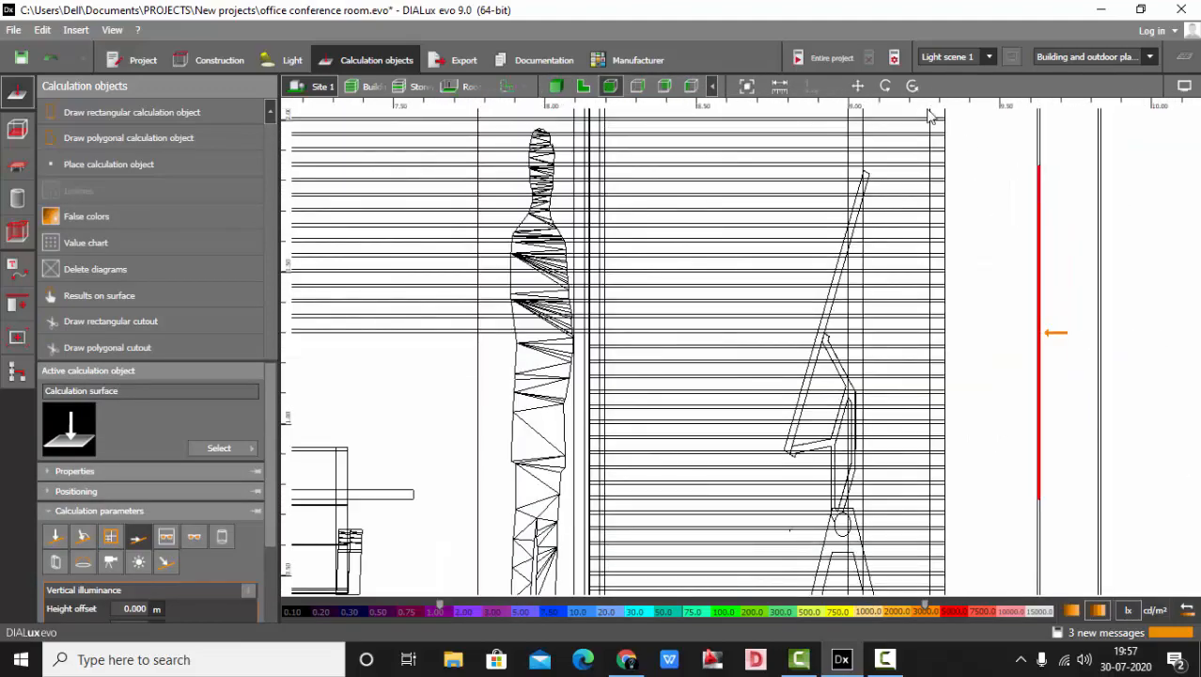
{"action": "left_click", "coordinate": [863, 88]}
{"action": "scroll", "coordinate": [985, 258], "scroll_direction": "up", "scroll_amount": 2}
{"action": "left_click_drag", "start_coordinate": [1117, 359], "coordinate": [795, 331]}
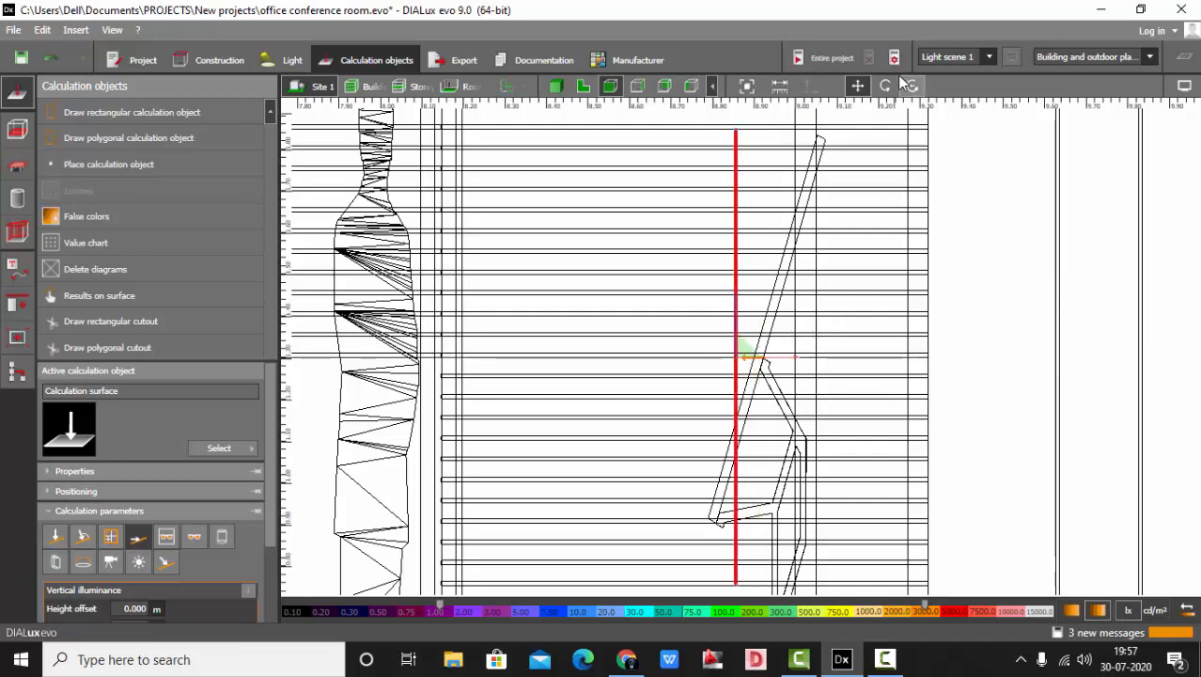
- Rotate the calculation surface to match the whiteboard's tilt and move it close against the board's front face
{"action": "scroll", "coordinate": [879, 203], "scroll_direction": "down", "scroll_amount": 1}
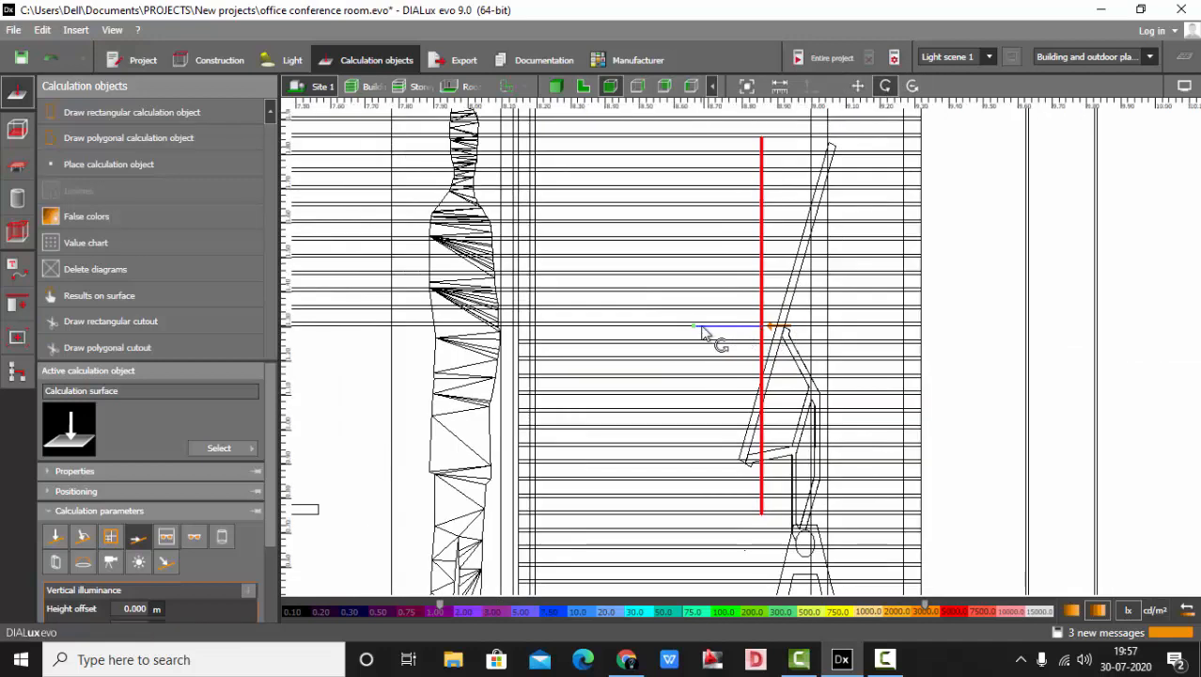
{"action": "left_click_drag", "start_coordinate": [697, 326], "coordinate": [717, 316]}
{"action": "left_click", "coordinate": [857, 86]}
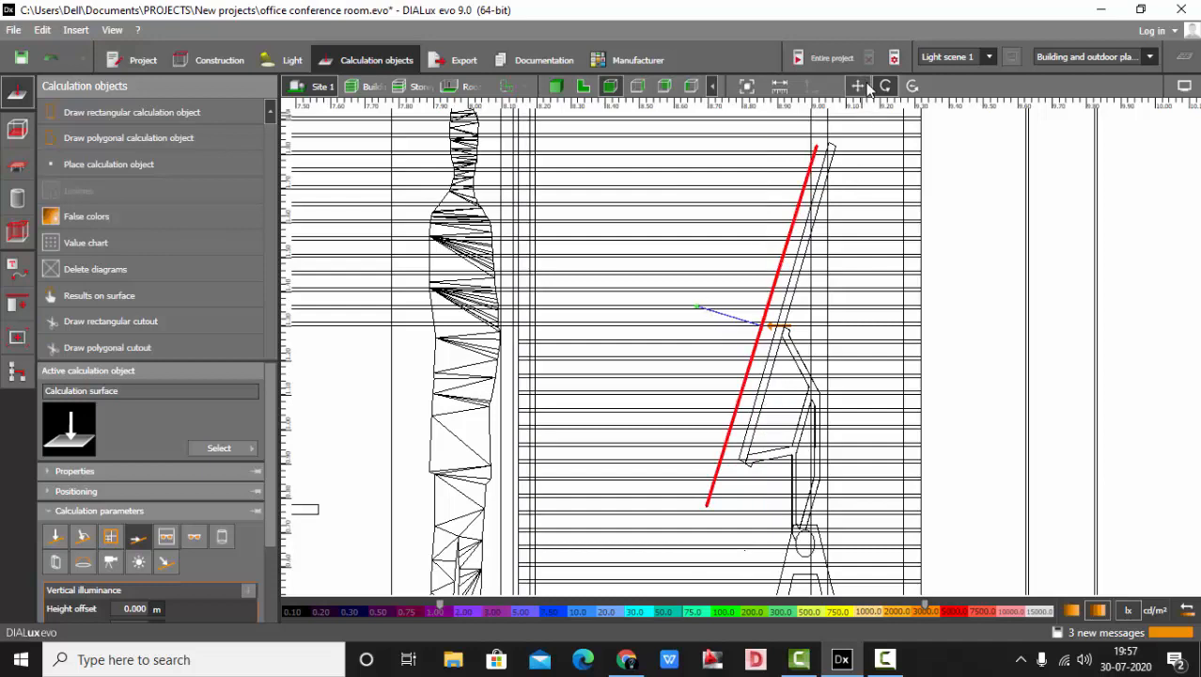
{"action": "scroll", "coordinate": [695, 311], "scroll_direction": "up", "scroll_amount": 3}
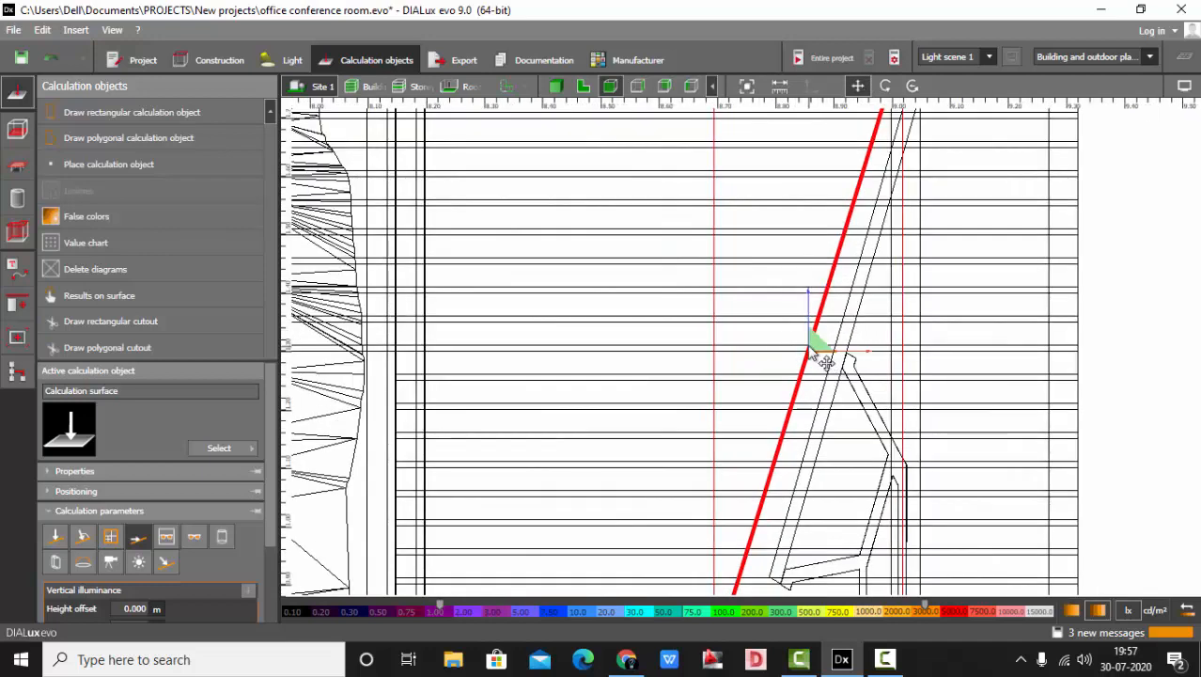
{"action": "left_click_drag", "start_coordinate": [817, 346], "coordinate": [840, 324]}
- Return to the 3D view and examine how the calculation surface sits on the whiteboard
{"action": "left_click", "coordinate": [556, 86]}
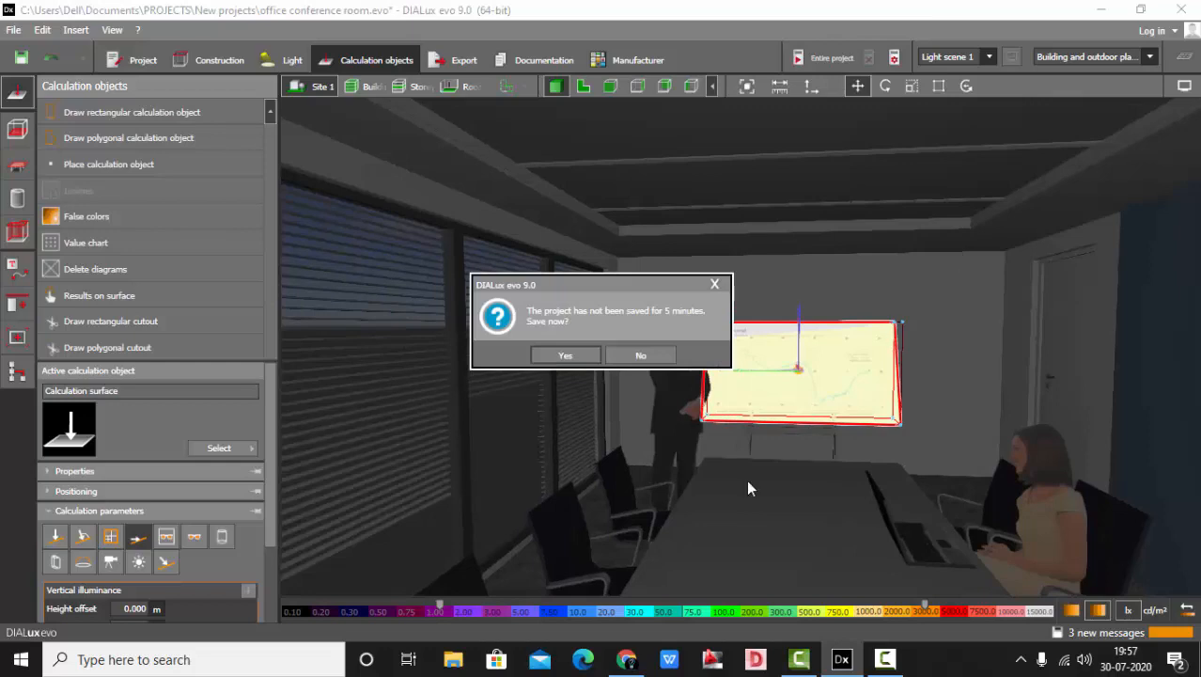
{"action": "scroll", "coordinate": [788, 337], "scroll_direction": "up", "scroll_amount": 3}
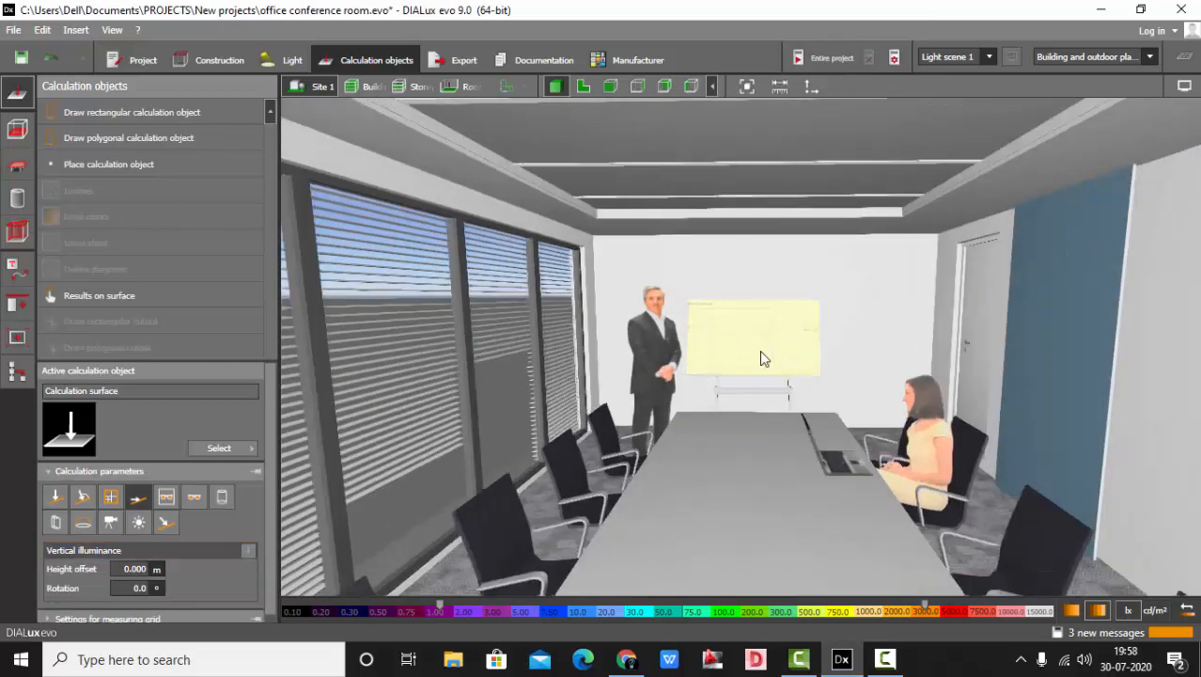
{"action": "scroll", "coordinate": [763, 358], "scroll_direction": "up", "scroll_amount": 2}
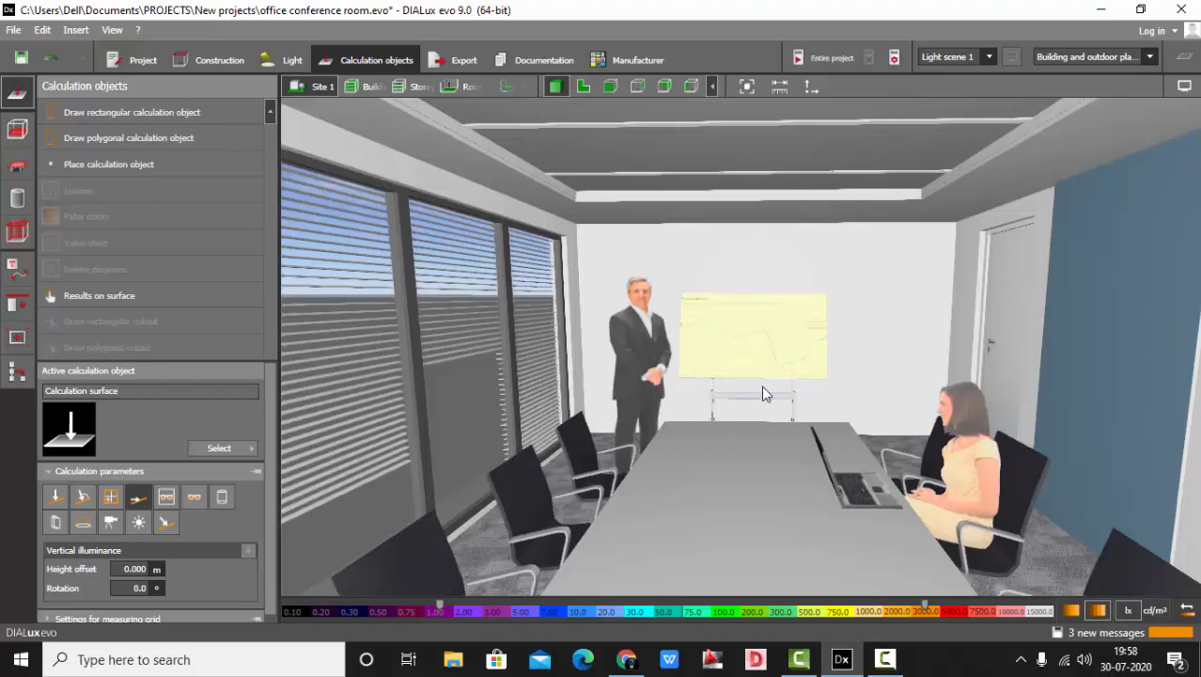
- Draw a rectangular calculation surface over the nearer blue panel on the side wall, about 2.69 m long and 1.225 m wide
{"action": "scroll", "coordinate": [710, 274], "scroll_direction": "down", "scroll_amount": 5}
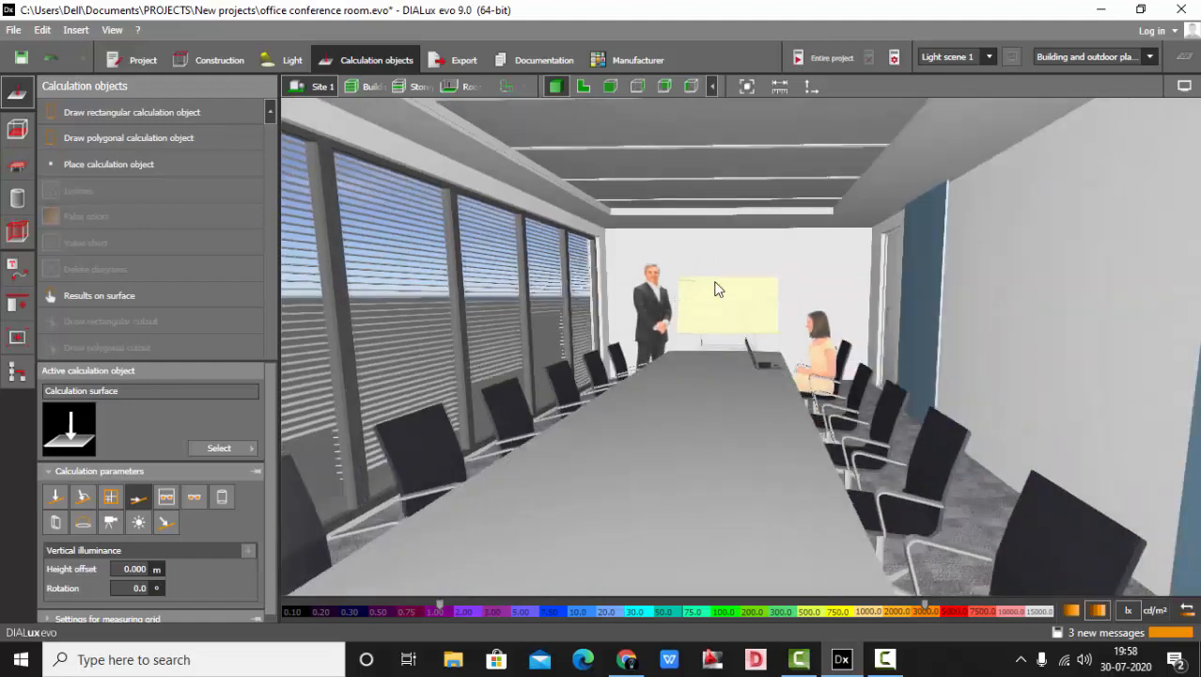
{"action": "scroll", "coordinate": [1011, 323], "scroll_direction": "down", "scroll_amount": 3}
{"action": "scroll", "coordinate": [970, 298], "scroll_direction": "up", "scroll_amount": 5}
{"action": "scroll", "coordinate": [1183, 301], "scroll_direction": "down", "scroll_amount": 5}
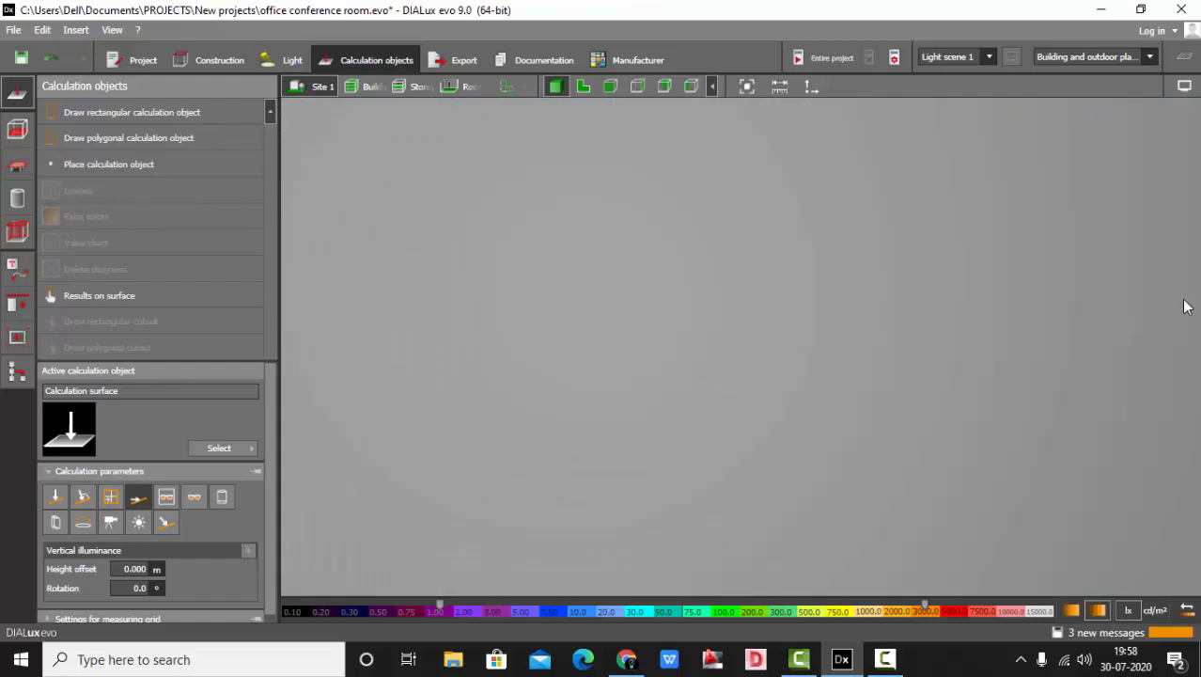
{"action": "scroll", "coordinate": [941, 321], "scroll_direction": "up", "scroll_amount": 5}
{"action": "scroll", "coordinate": [909, 283], "scroll_direction": "down", "scroll_amount": 5}
{"action": "scroll", "coordinate": [997, 317], "scroll_direction": "up", "scroll_amount": 5}
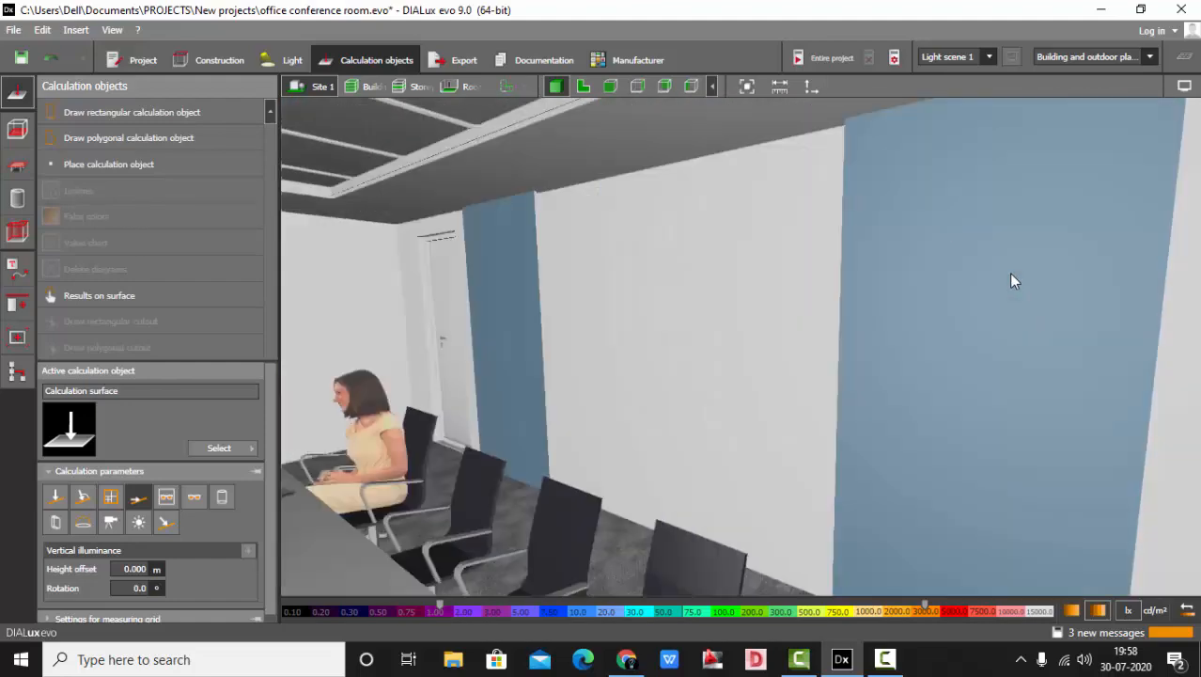
{"action": "scroll", "coordinate": [1013, 279], "scroll_direction": "down", "scroll_amount": 3}
{"action": "scroll", "coordinate": [1025, 320], "scroll_direction": "up", "scroll_amount": 5}
{"action": "scroll", "coordinate": [1027, 320], "scroll_direction": "down", "scroll_amount": 3}
{"action": "scroll", "coordinate": [896, 236], "scroll_direction": "up", "scroll_amount": 3}
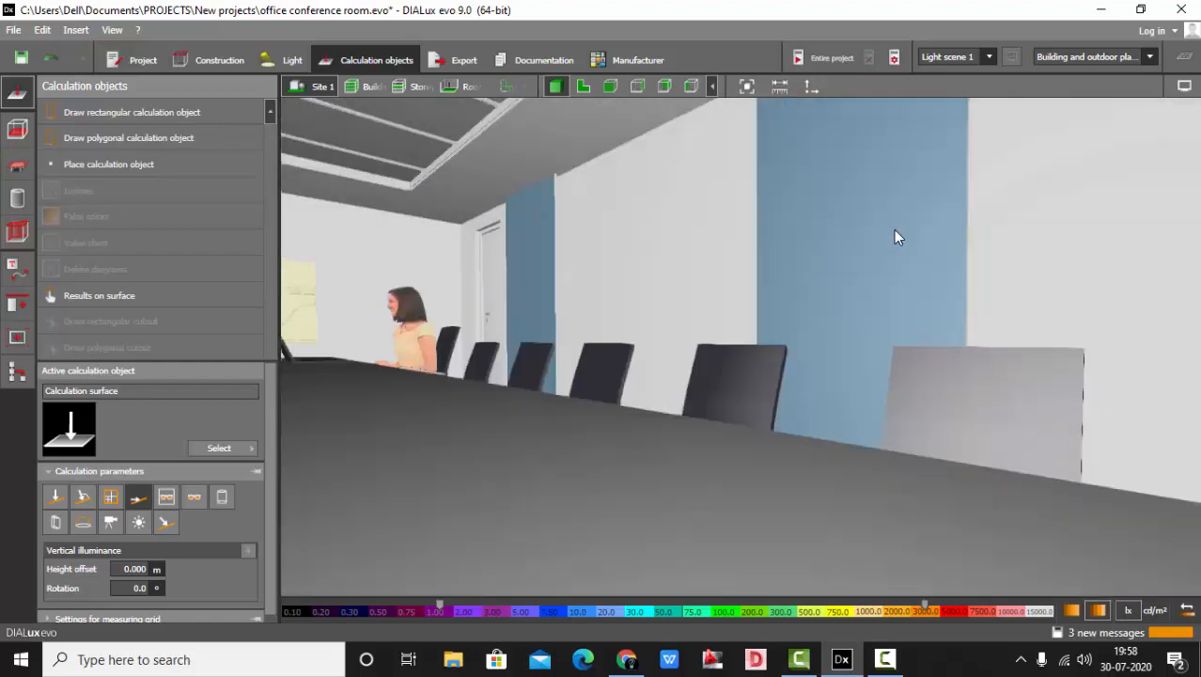
{"action": "scroll", "coordinate": [912, 215], "scroll_direction": "down", "scroll_amount": 2}
{"action": "scroll", "coordinate": [955, 325], "scroll_direction": "up", "scroll_amount": 2}
{"action": "scroll", "coordinate": [955, 324], "scroll_direction": "down", "scroll_amount": 3}
{"action": "scroll", "coordinate": [893, 282], "scroll_direction": "up", "scroll_amount": 3}
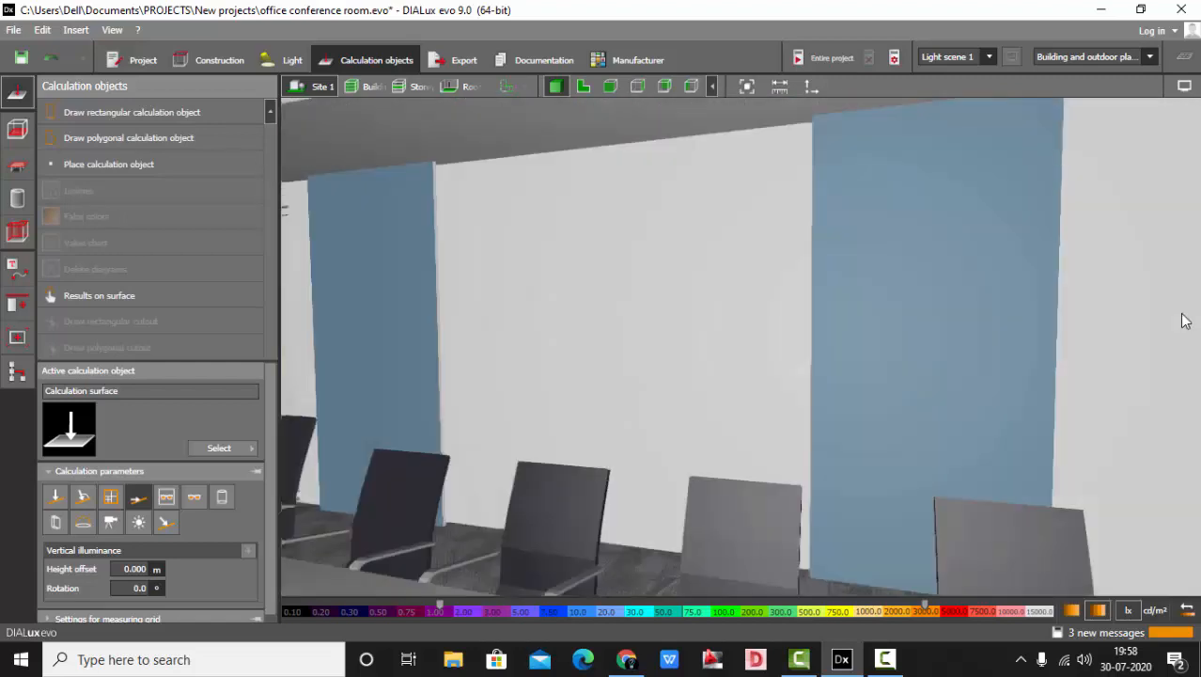
{"action": "scroll", "coordinate": [829, 267], "scroll_direction": "down", "scroll_amount": 2}
{"action": "scroll", "coordinate": [1030, 339], "scroll_direction": "up", "scroll_amount": 3}
{"action": "scroll", "coordinate": [1015, 358], "scroll_direction": "up", "scroll_amount": 2}
{"action": "scroll", "coordinate": [1001, 375], "scroll_direction": "down", "scroll_amount": 3}
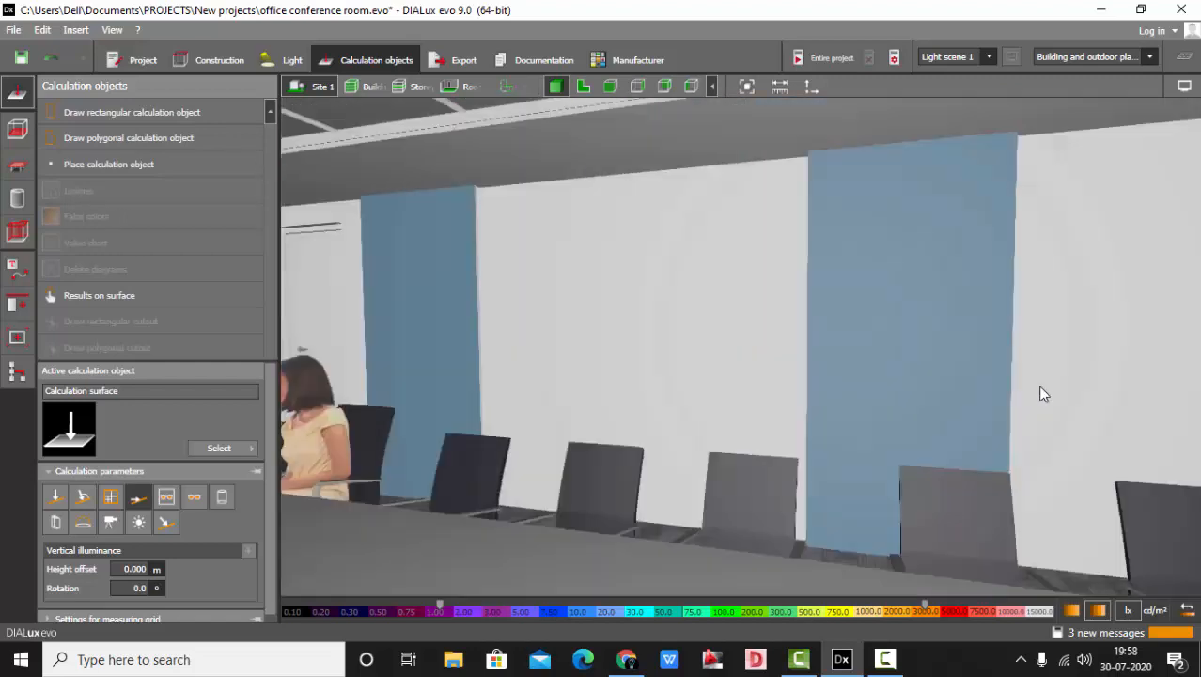
{"action": "scroll", "coordinate": [1040, 393], "scroll_direction": "up", "scroll_amount": 2}
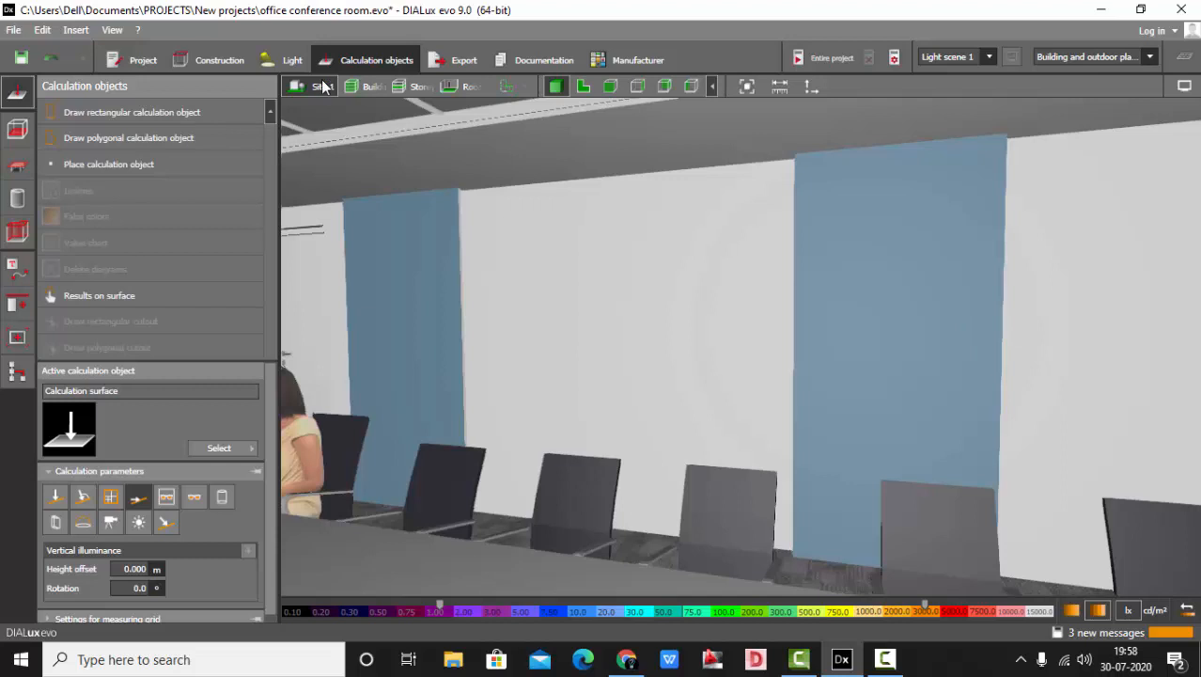
{"action": "left_click", "coordinate": [120, 113]}
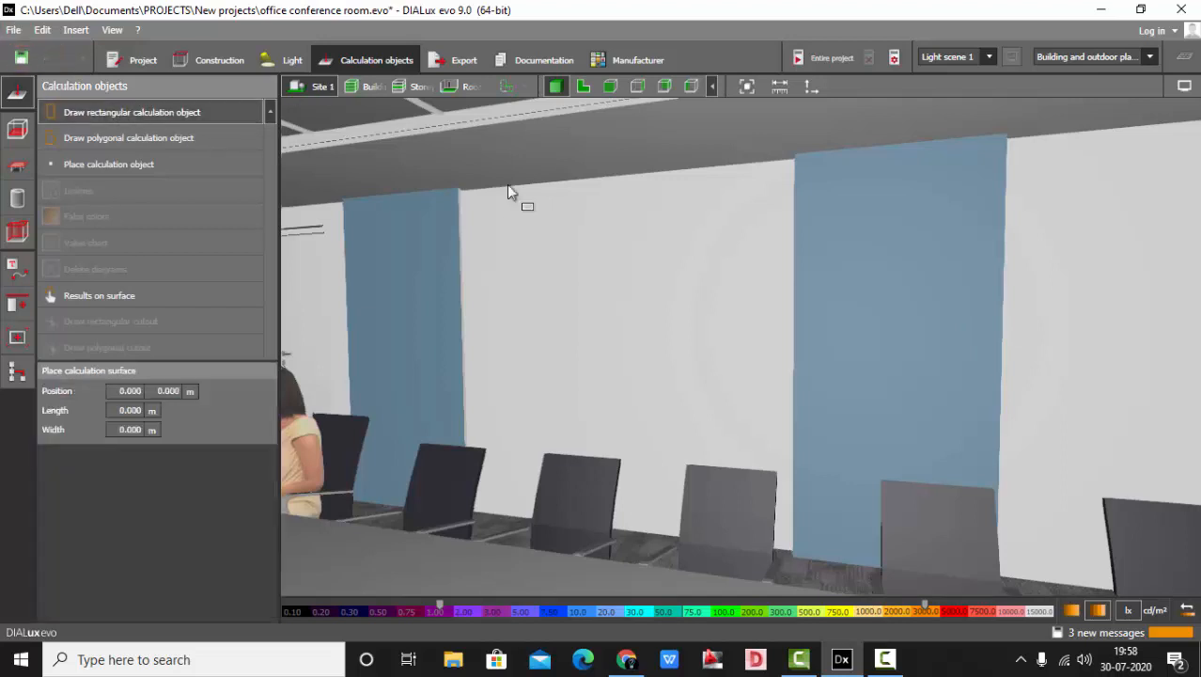
{"action": "left_click", "coordinate": [797, 156]}
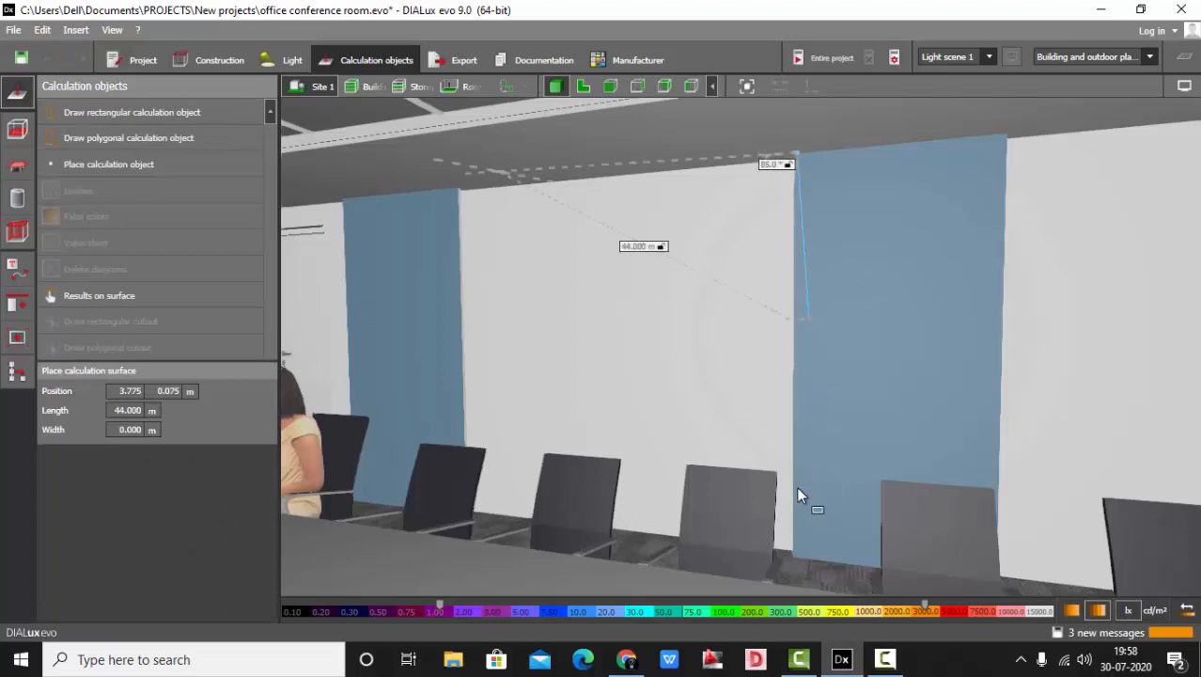
{"action": "scroll", "coordinate": [797, 496], "scroll_direction": "up", "scroll_amount": 3}
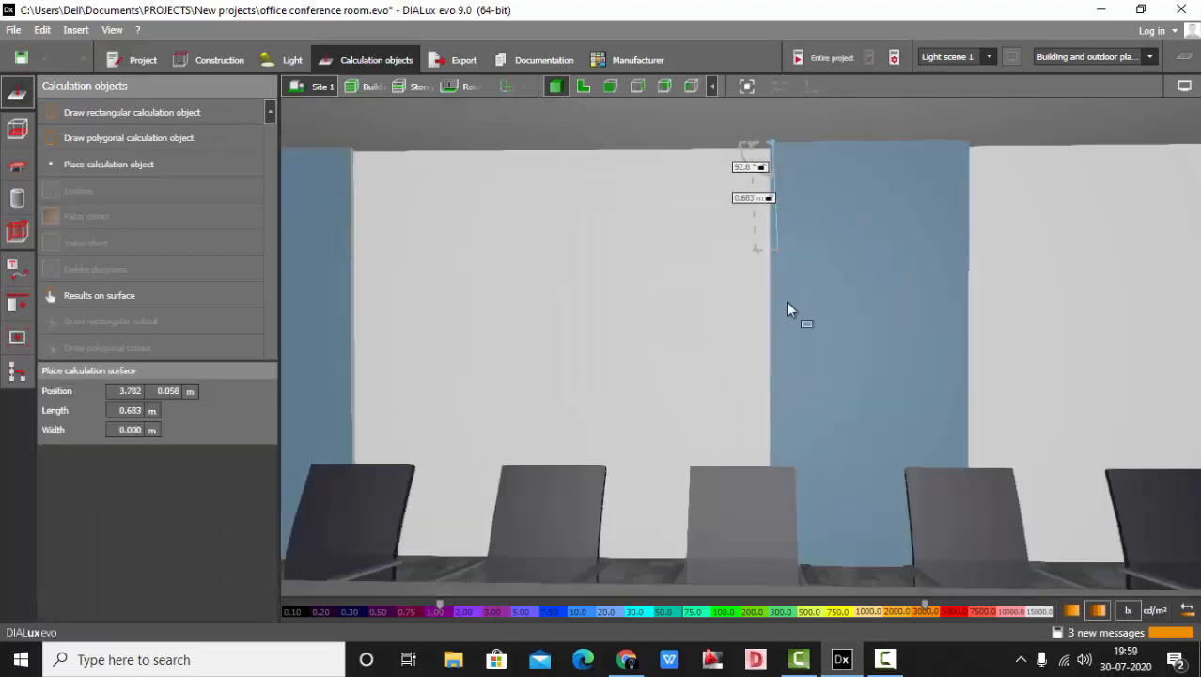
{"action": "left_click", "coordinate": [774, 563]}
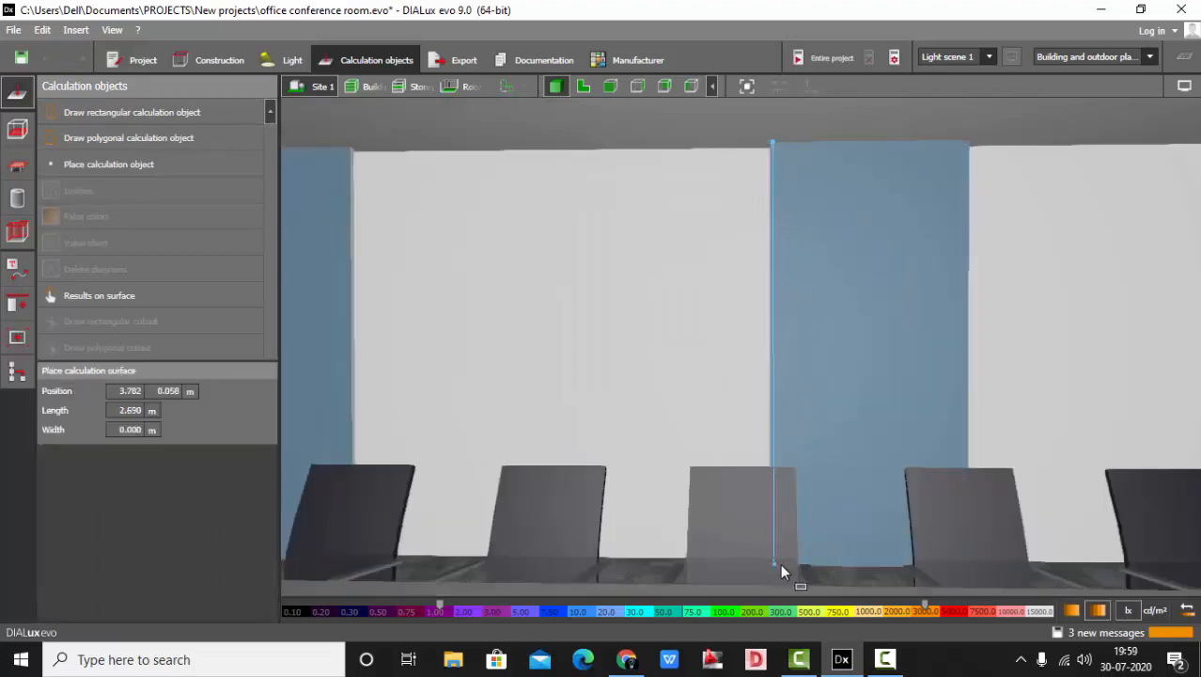
{"action": "left_click", "coordinate": [966, 531]}
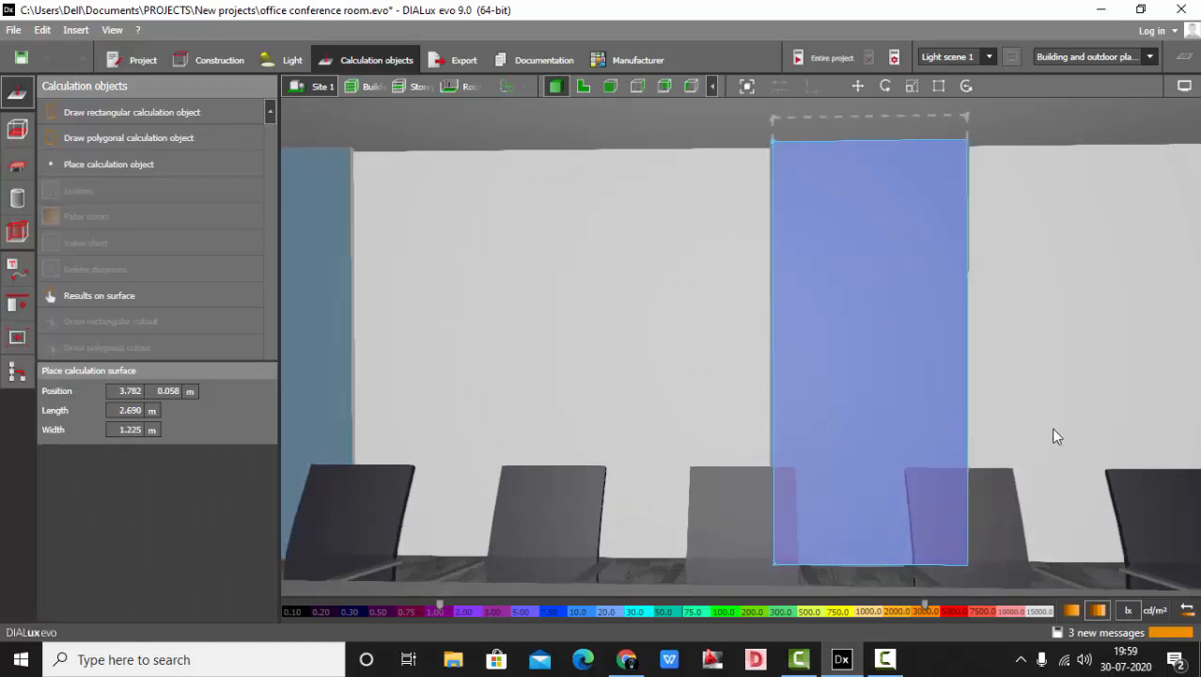
{"action": "left_click", "coordinate": [1054, 430]}
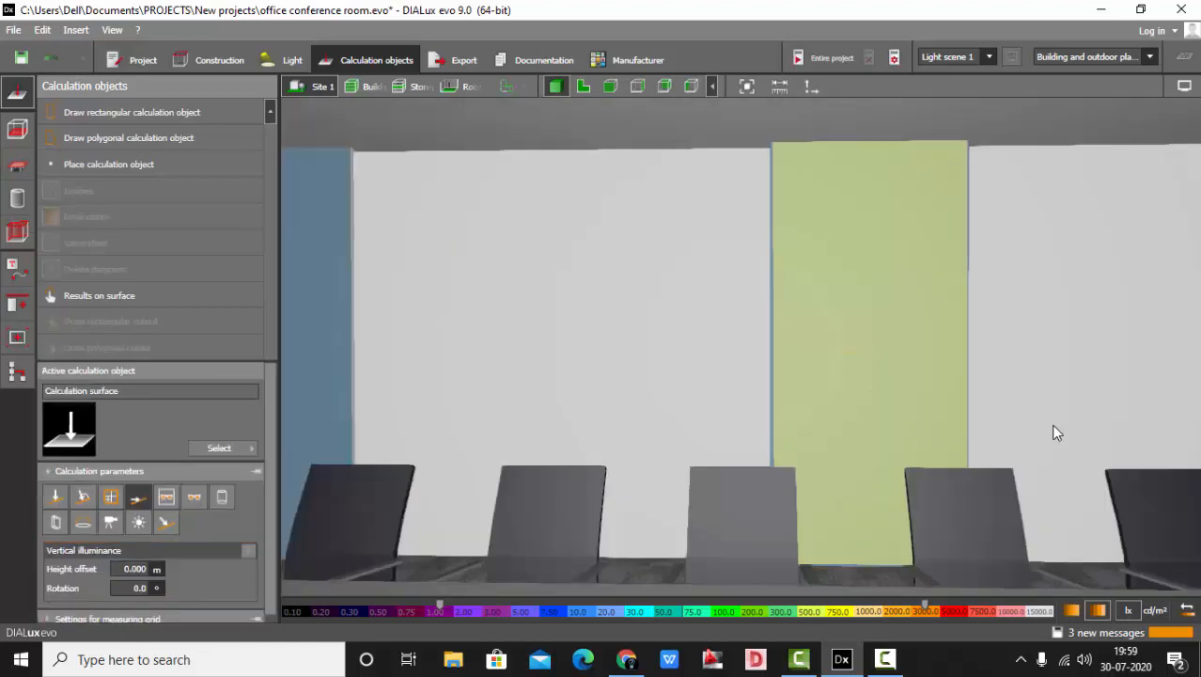
- Calculate the entire project from the view down the conference table, and decline to save the project
{"action": "scroll", "coordinate": [936, 385], "scroll_direction": "down", "scroll_amount": 3}
{"action": "right_click_drag", "start_coordinate": [936, 385], "coordinate": [884, 347]}
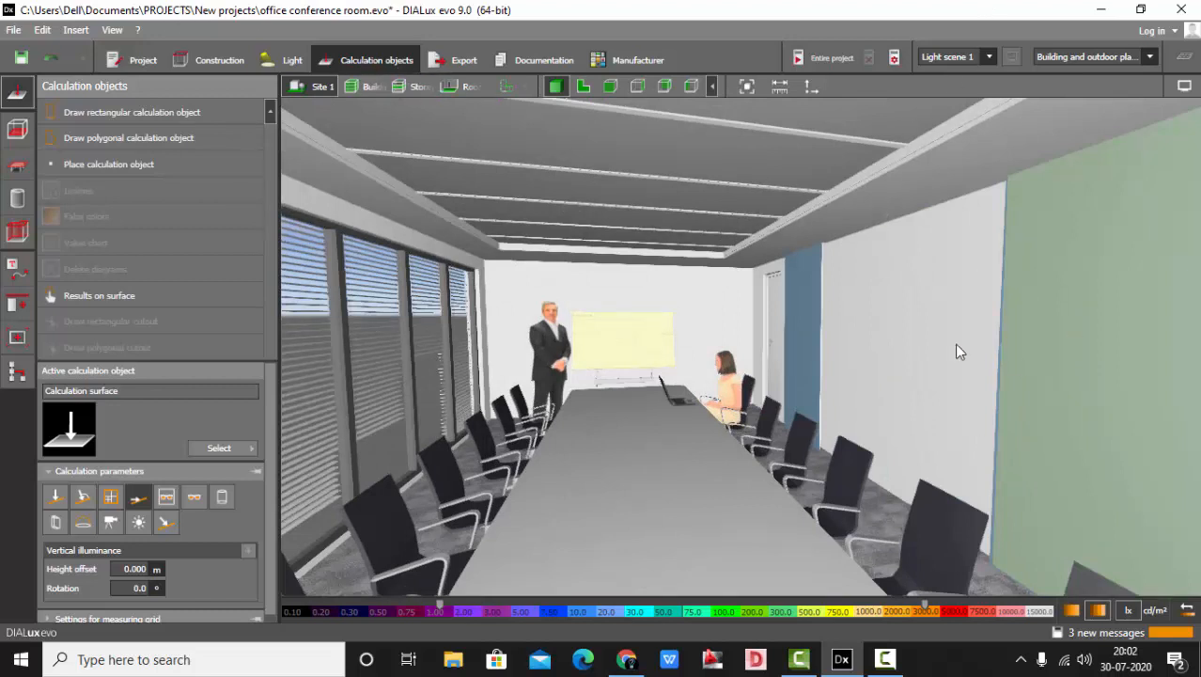
{"action": "left_click", "coordinate": [818, 57]}
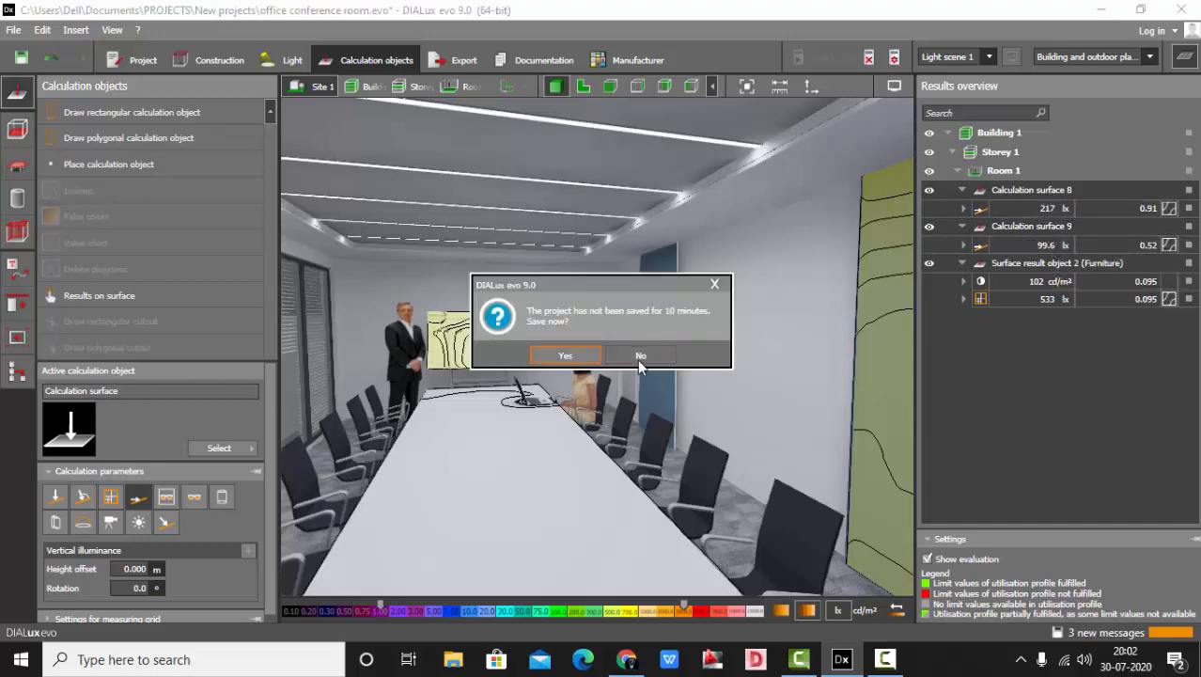
{"action": "left_click", "coordinate": [641, 356]}
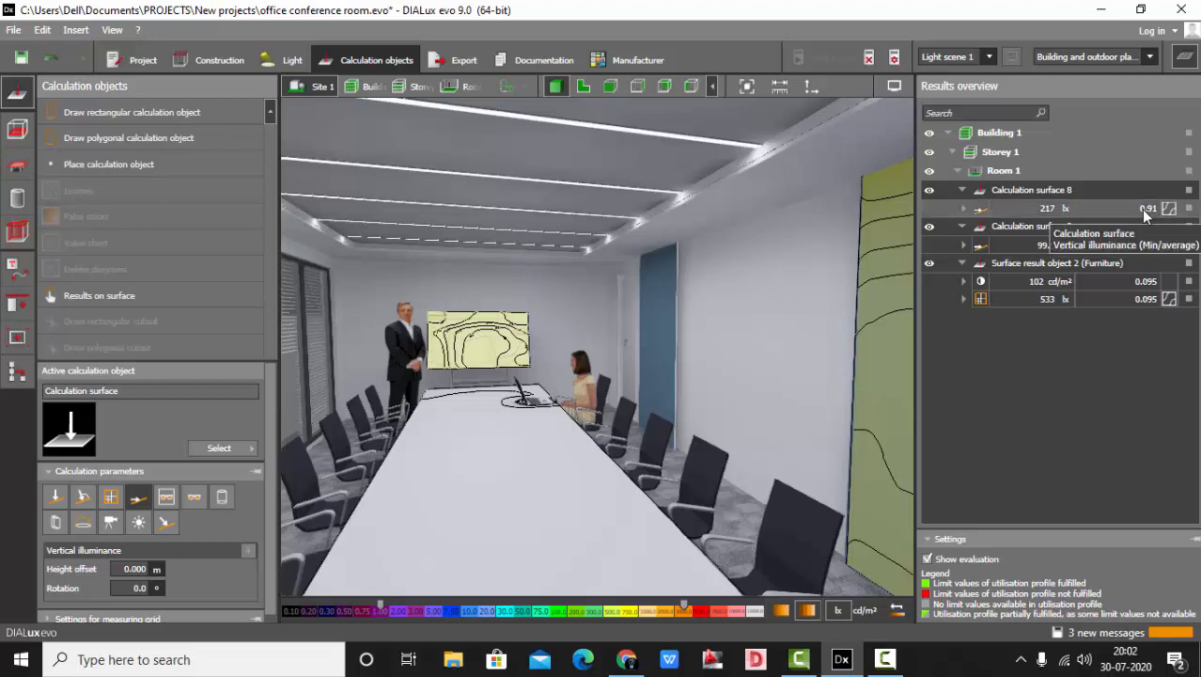
- Select the whiteboard surface's vertical illuminance result and examine its isolines up close
{"action": "left_click", "coordinate": [1027, 212]}
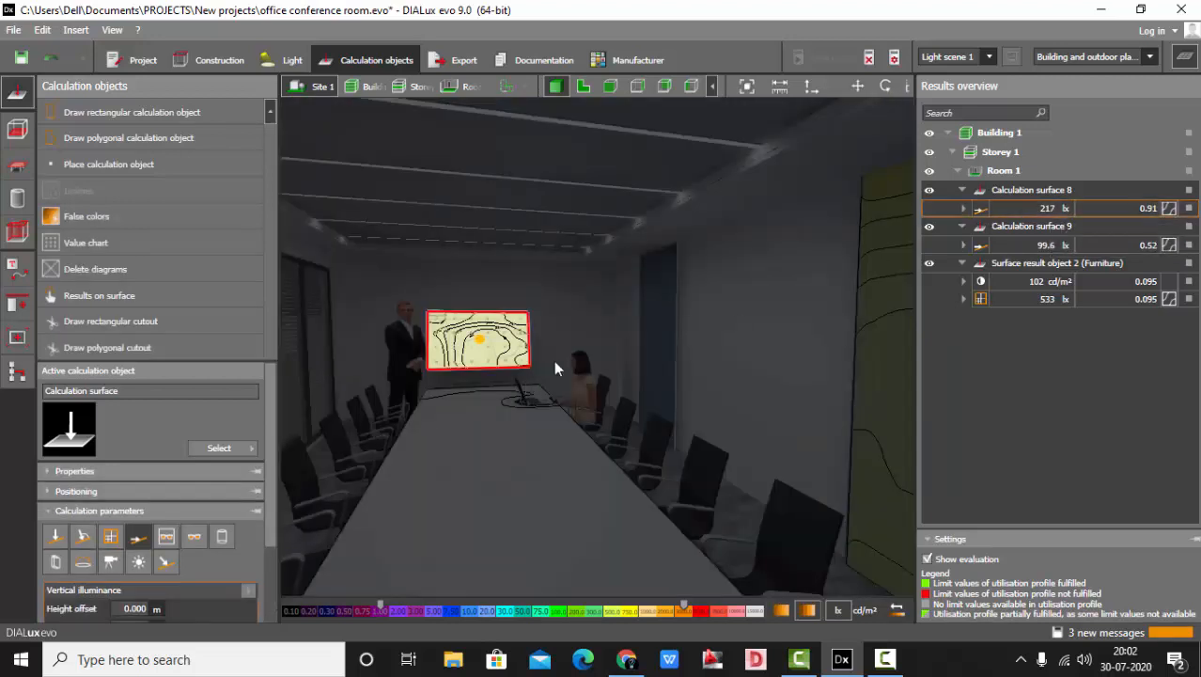
{"action": "scroll", "coordinate": [592, 324], "scroll_direction": "up", "scroll_amount": 5}
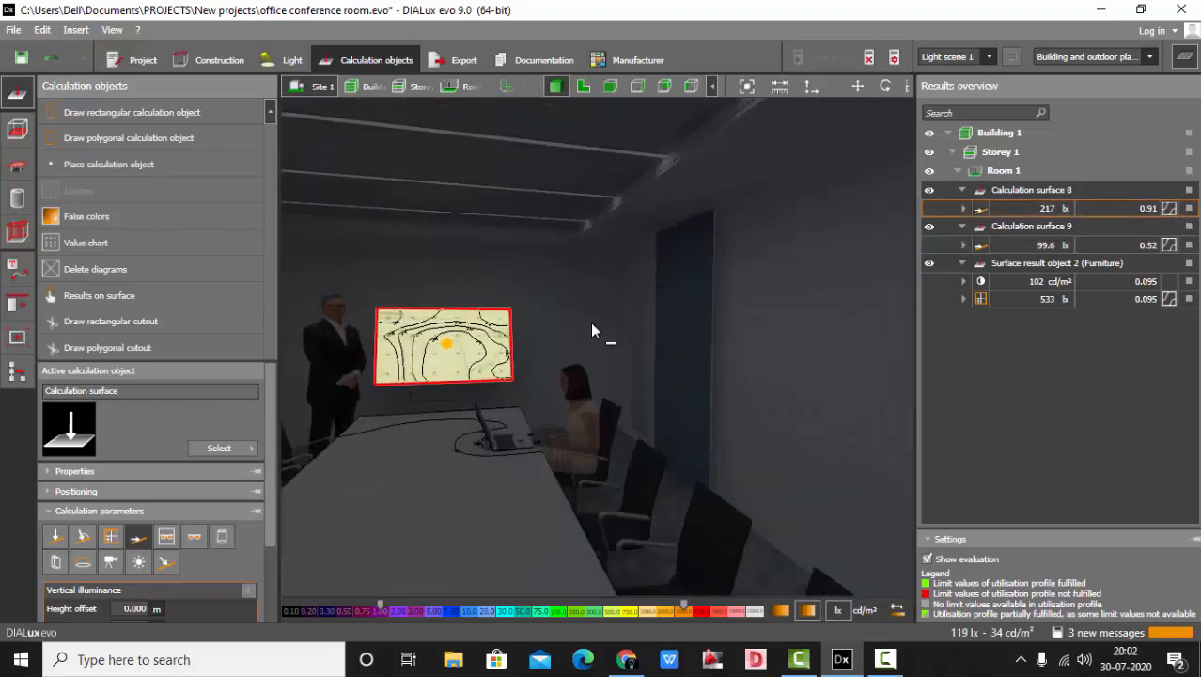
{"action": "scroll", "coordinate": [442, 335], "scroll_direction": "up", "scroll_amount": 1}
{"action": "middle_click_drag", "start_coordinate": [441, 335], "coordinate": [564, 348]}
{"action": "scroll", "coordinate": [564, 350], "scroll_direction": "down", "scroll_amount": 1}
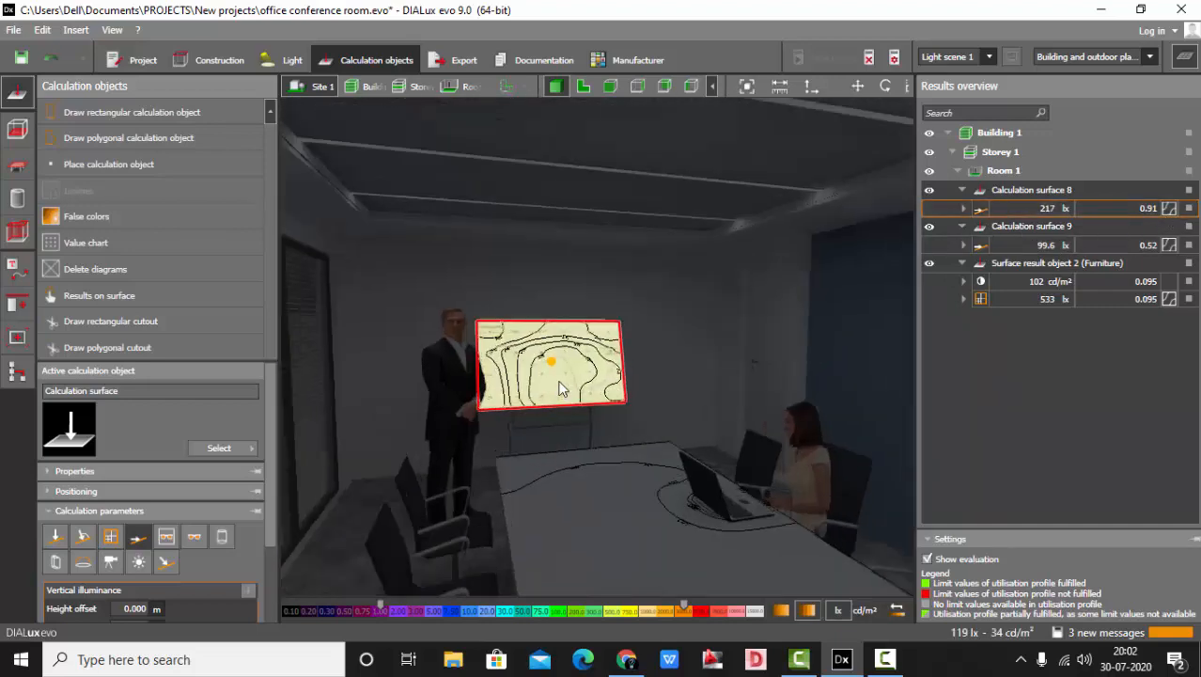
{"action": "scroll", "coordinate": [559, 384], "scroll_direction": "up", "scroll_amount": 1}
{"action": "scroll", "coordinate": [639, 372], "scroll_direction": "up", "scroll_amount": 1}
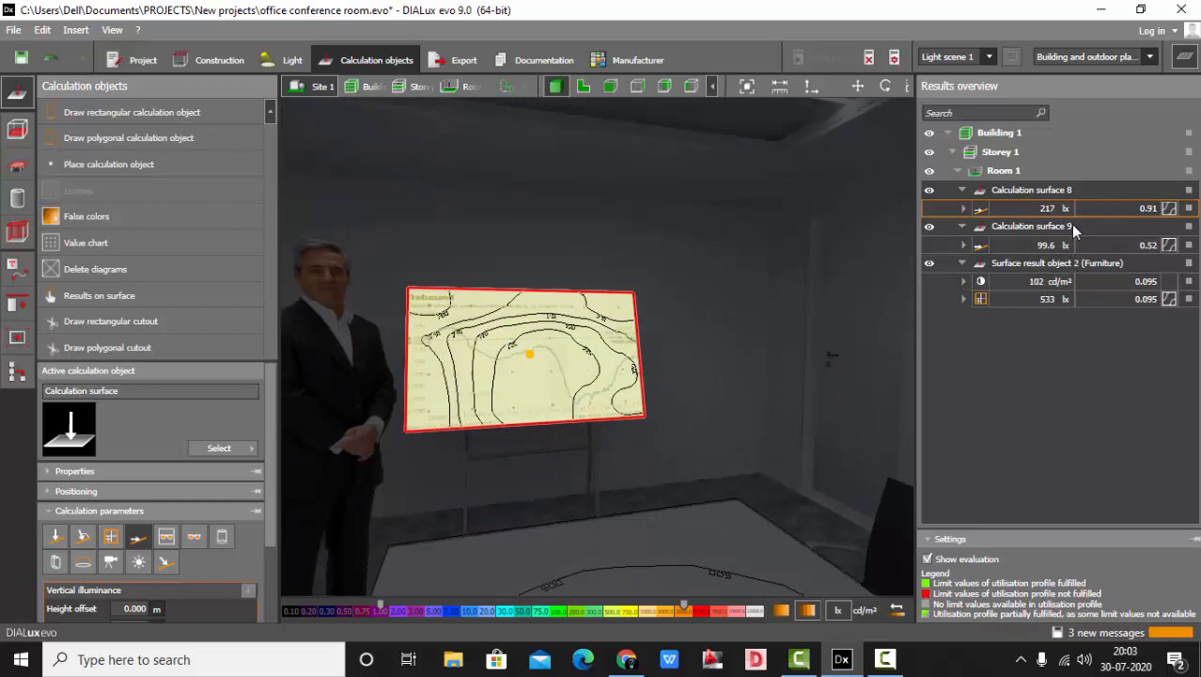
{"action": "scroll", "coordinate": [618, 345], "scroll_direction": "down", "scroll_amount": 2}
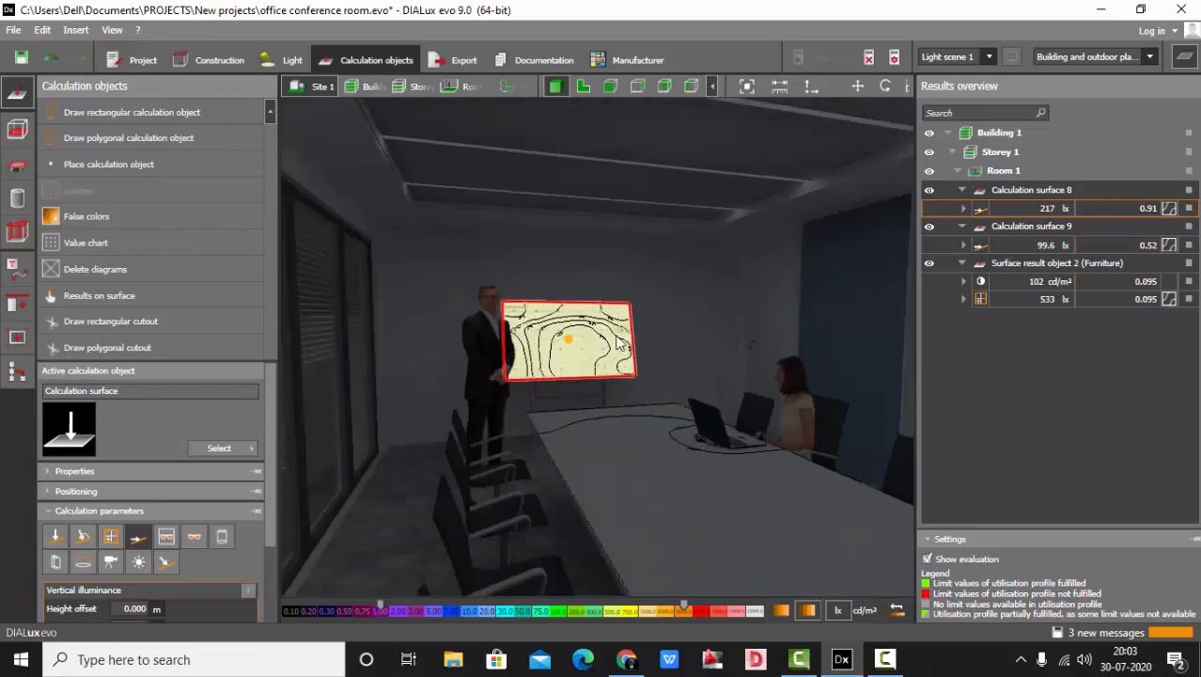
{"action": "scroll", "coordinate": [622, 345], "scroll_direction": "down", "scroll_amount": 4}
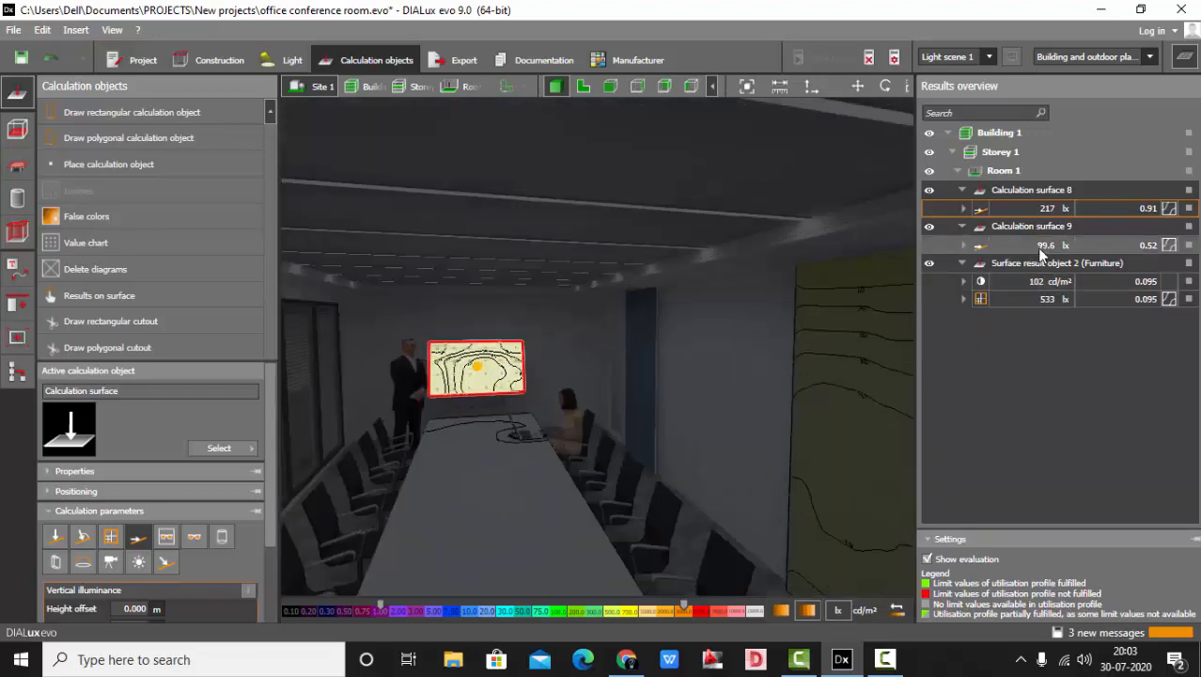
- Highlight the wall panel surface's vertical illuminance result, clear the selection and close the results overview
{"action": "left_click", "coordinate": [1037, 246]}
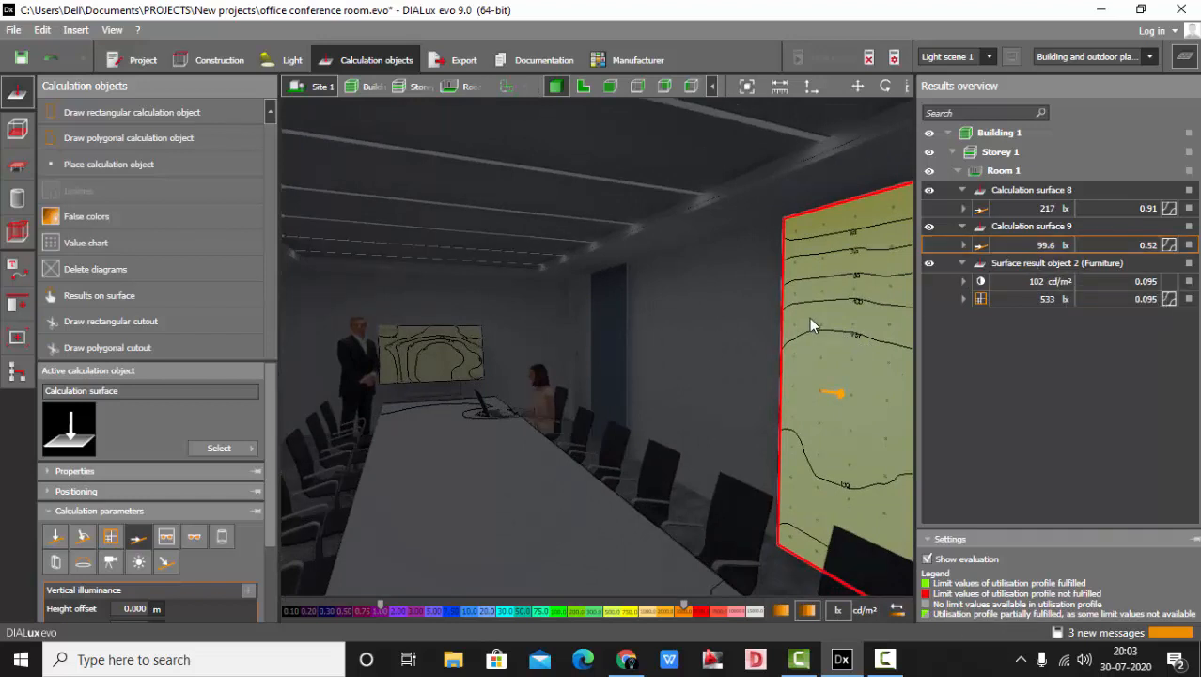
{"action": "left_click", "coordinate": [713, 354]}
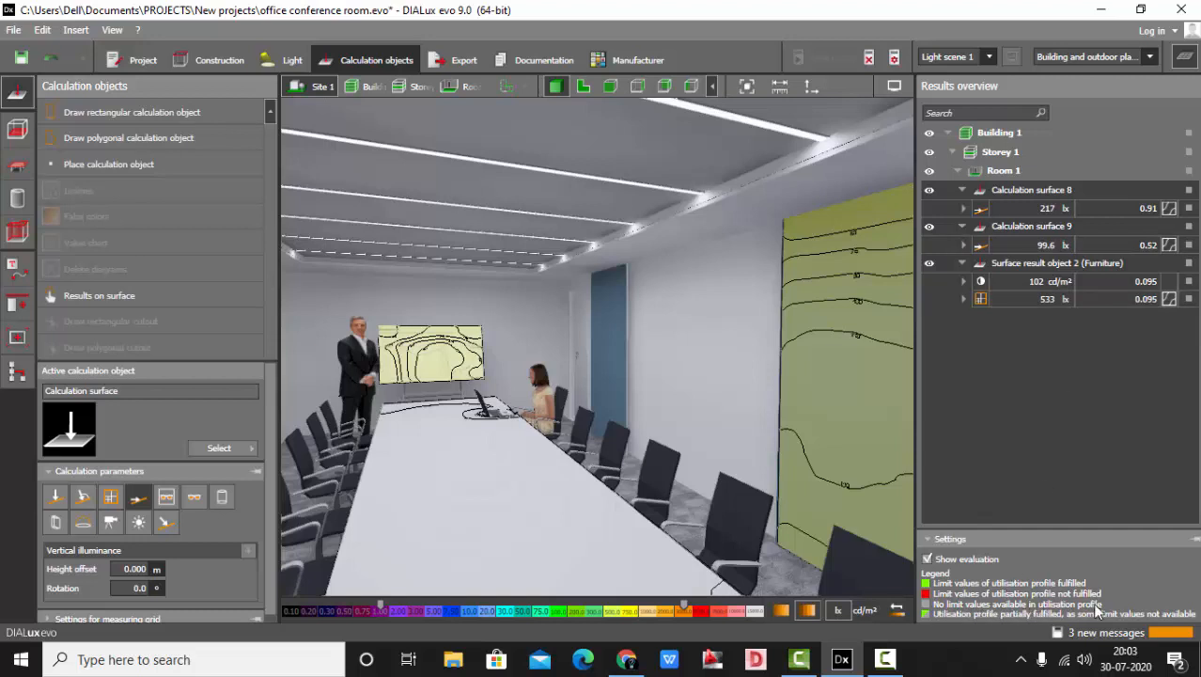
{"action": "left_click", "coordinate": [1183, 58]}
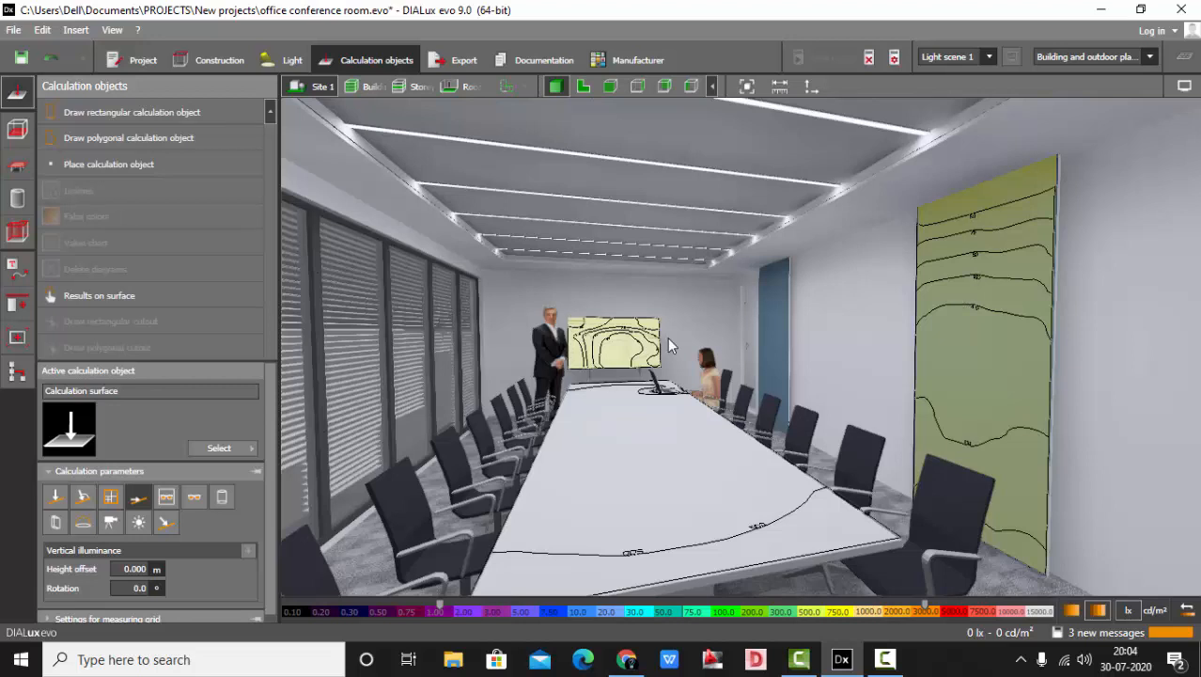
- Display false colors on the wall panel's calculation surface and inspect their distribution from several distances
{"action": "left_click", "coordinate": [958, 344]}
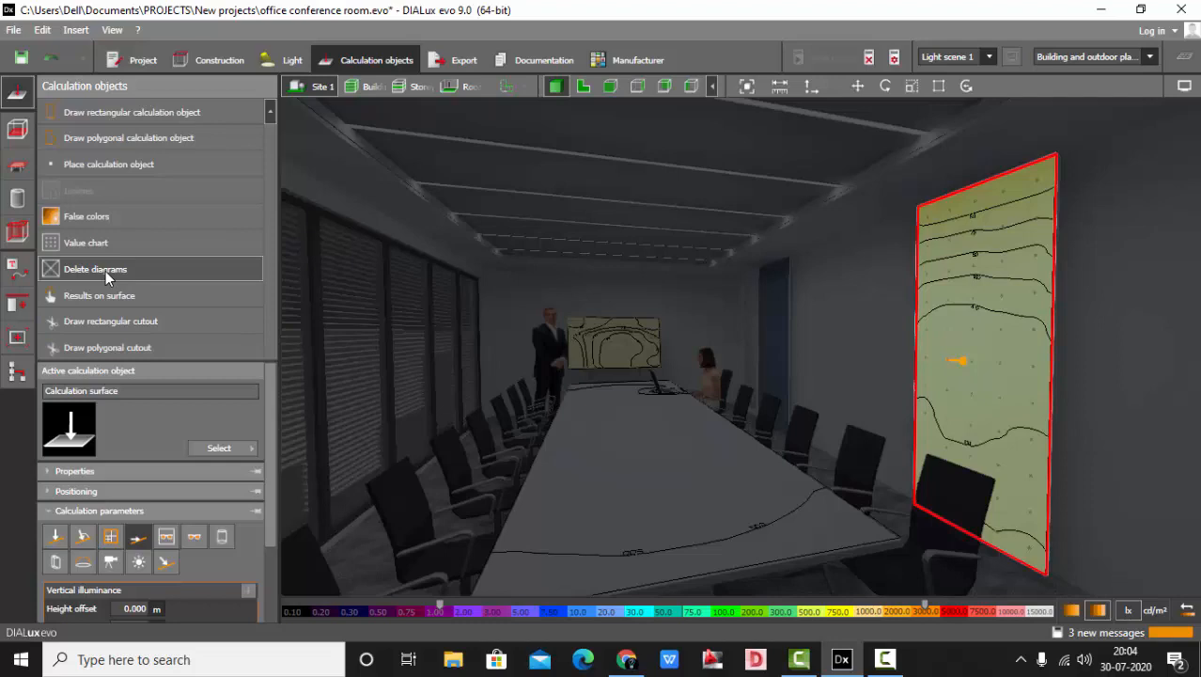
{"action": "left_click", "coordinate": [114, 220]}
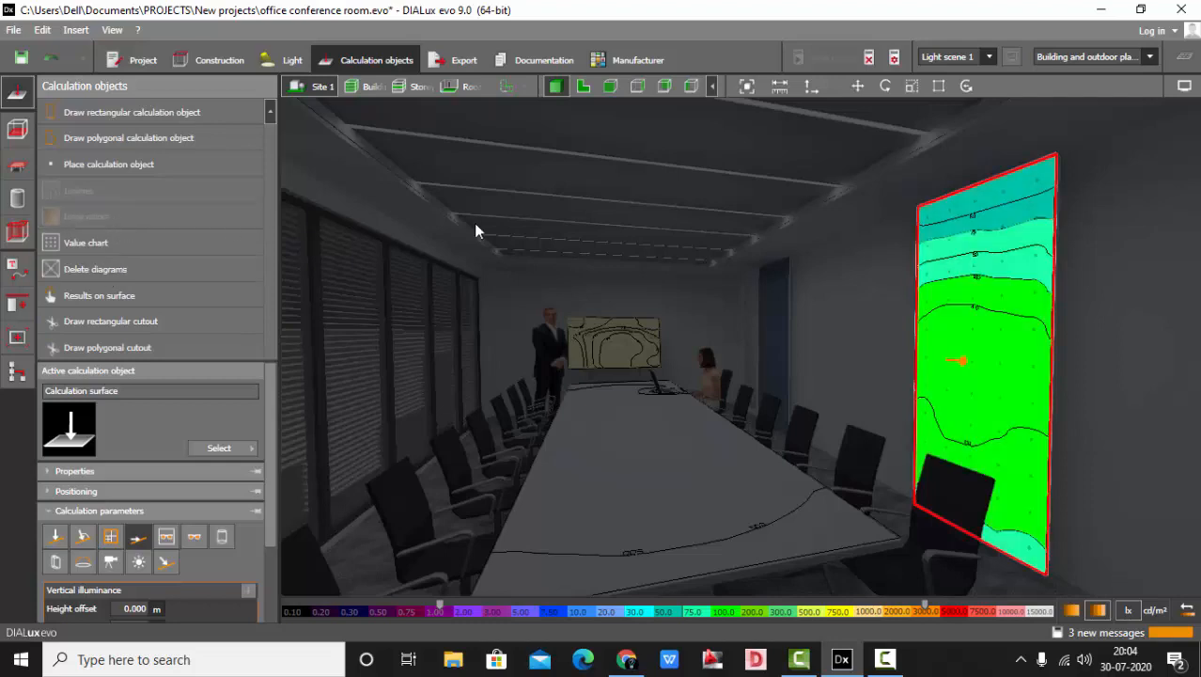
{"action": "scroll", "coordinate": [611, 248], "scroll_direction": "up", "scroll_amount": 1}
{"action": "scroll", "coordinate": [997, 285], "scroll_direction": "down", "scroll_amount": 2}
{"action": "scroll", "coordinate": [1054, 292], "scroll_direction": "up", "scroll_amount": 2}
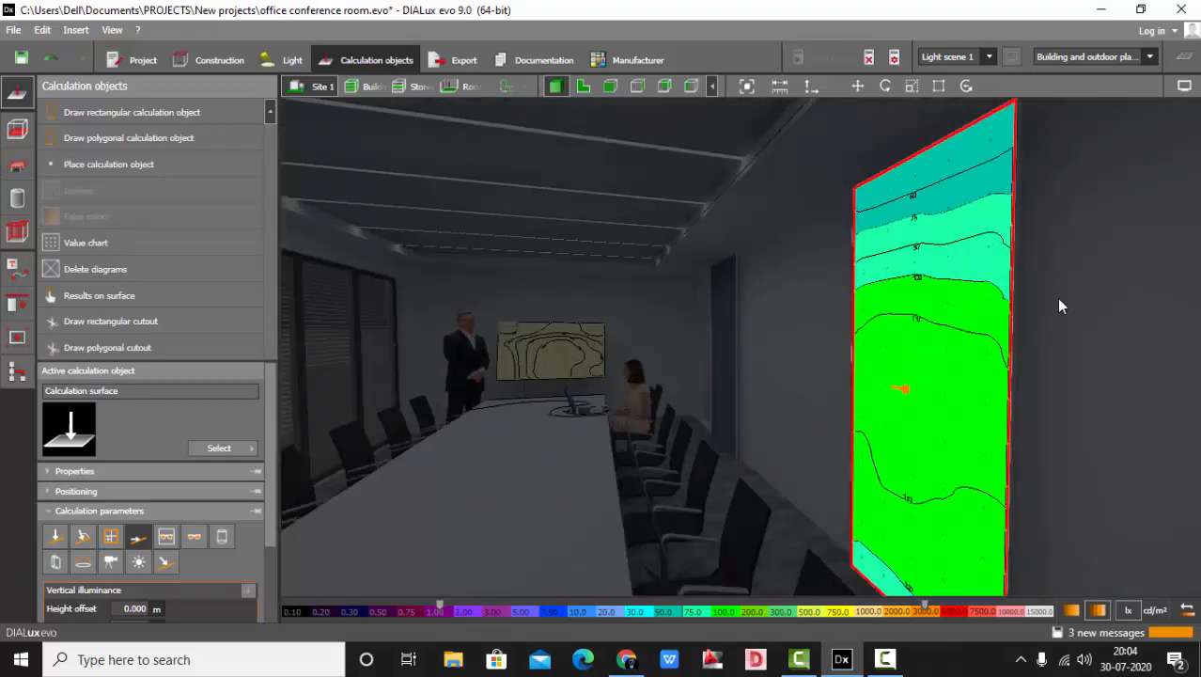
{"action": "scroll", "coordinate": [863, 414], "scroll_direction": "down", "scroll_amount": 2}
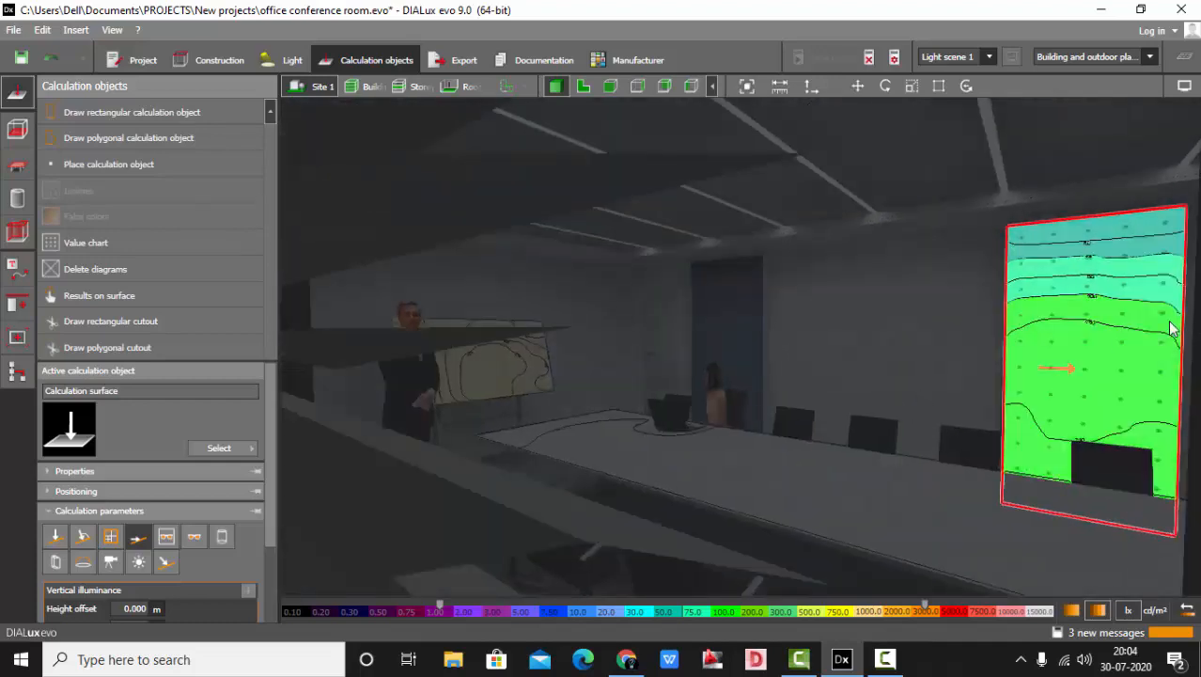
{"action": "scroll", "coordinate": [681, 334], "scroll_direction": "up", "scroll_amount": 2}
{"action": "scroll", "coordinate": [1035, 291], "scroll_direction": "up", "scroll_amount": 1}
{"action": "scroll", "coordinate": [1037, 319], "scroll_direction": "down", "scroll_amount": 2}
{"action": "scroll", "coordinate": [1034, 395], "scroll_direction": "up", "scroll_amount": 2}
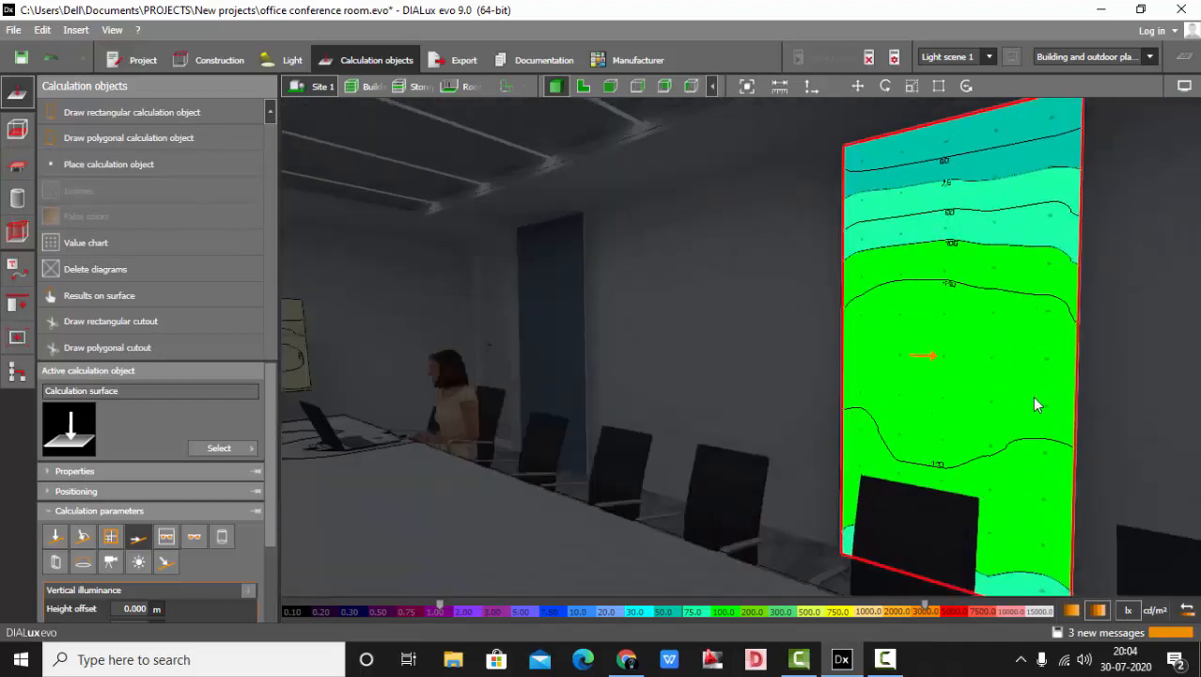
- Add the value chart to the wall panel's calculation surface and examine the illuminance values at its grid points
{"action": "left_click", "coordinate": [99, 243]}
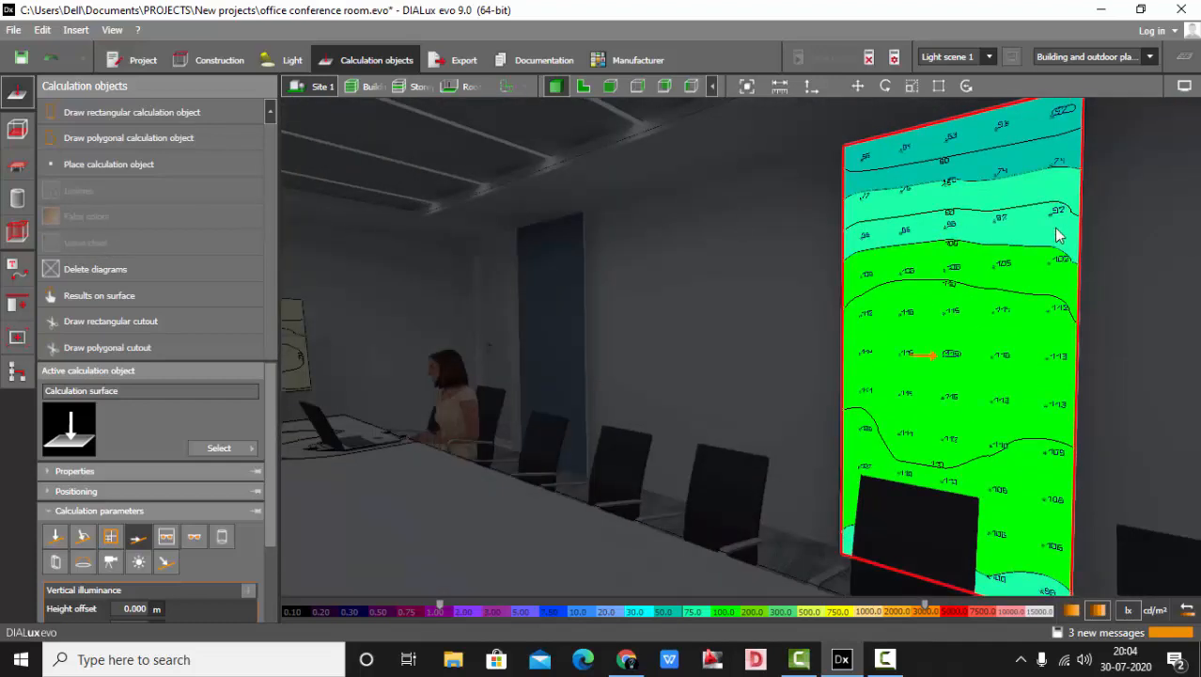
{"action": "scroll", "coordinate": [1002, 297], "scroll_direction": "up", "scroll_amount": 3}
{"action": "scroll", "coordinate": [1000, 280], "scroll_direction": "down", "scroll_amount": 2}
{"action": "scroll", "coordinate": [997, 267], "scroll_direction": "up", "scroll_amount": 2}
{"action": "scroll", "coordinate": [975, 197], "scroll_direction": "down", "scroll_amount": 2}
{"action": "scroll", "coordinate": [957, 372], "scroll_direction": "up", "scroll_amount": 2}
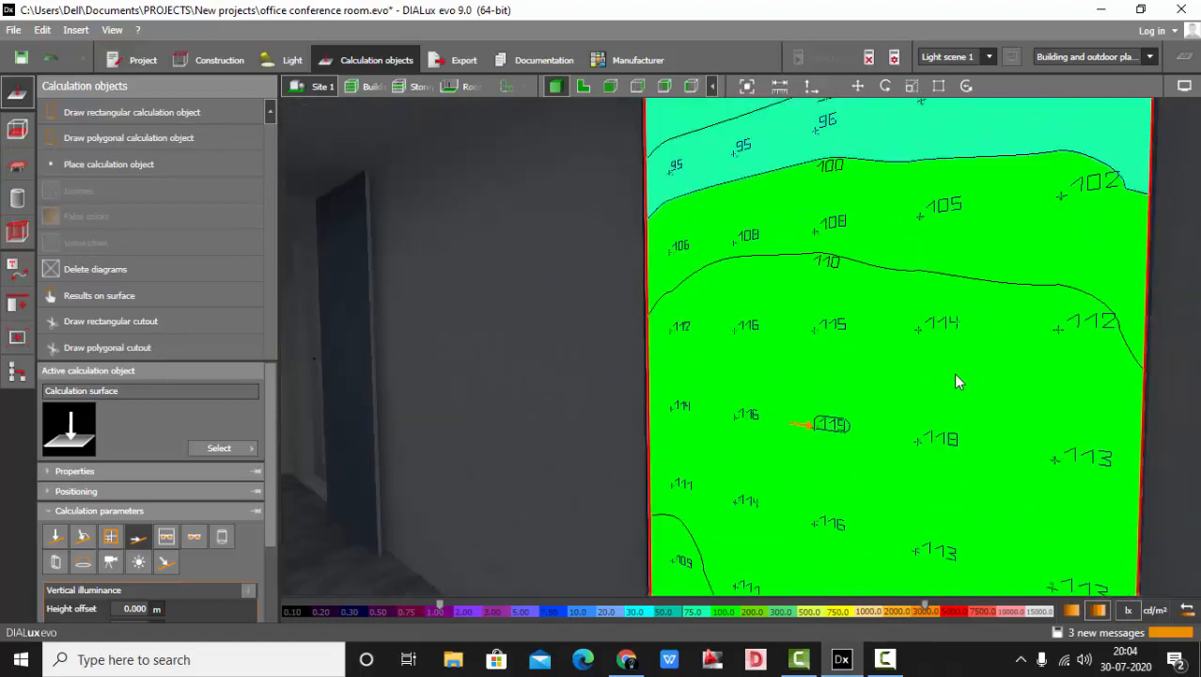
{"action": "scroll", "coordinate": [945, 425], "scroll_direction": "down", "scroll_amount": 2}
{"action": "scroll", "coordinate": [943, 429], "scroll_direction": "up", "scroll_amount": 1}
{"action": "scroll", "coordinate": [916, 434], "scroll_direction": "down", "scroll_amount": 3}
{"action": "scroll", "coordinate": [962, 309], "scroll_direction": "up", "scroll_amount": 1}
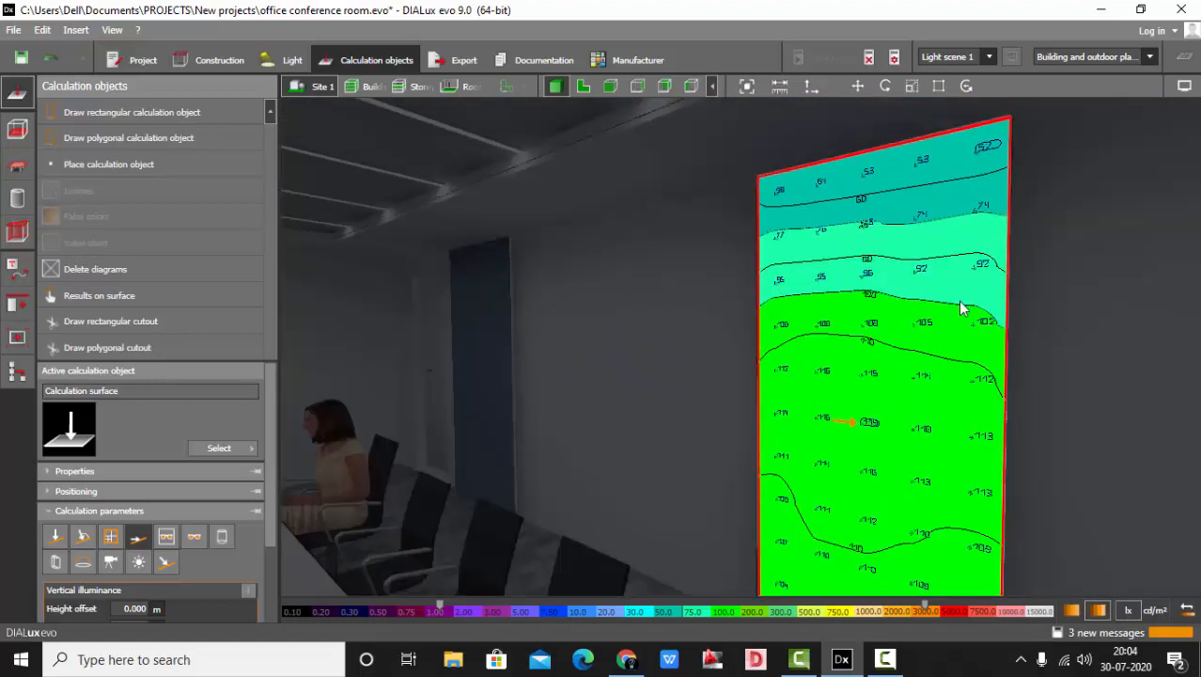
- Delete the diagrams from the wall panel's calculation surface and undo the deletion
{"action": "left_click", "coordinate": [124, 270]}
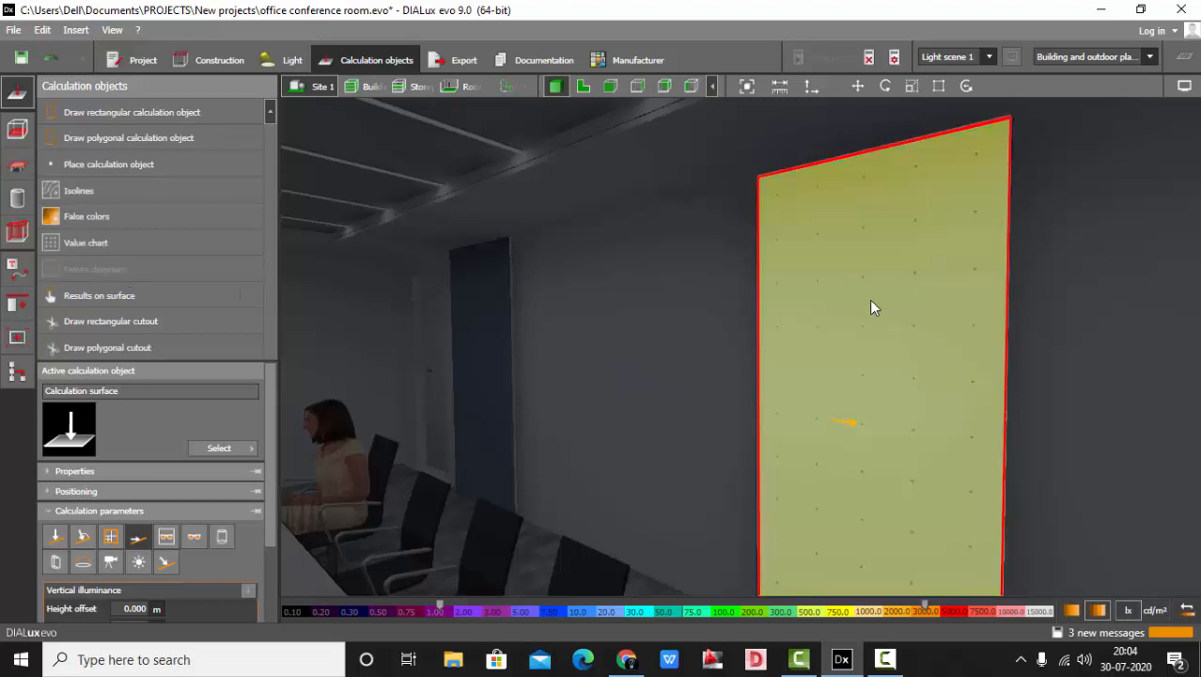
{"action": "key", "text": "ctrl+z"}
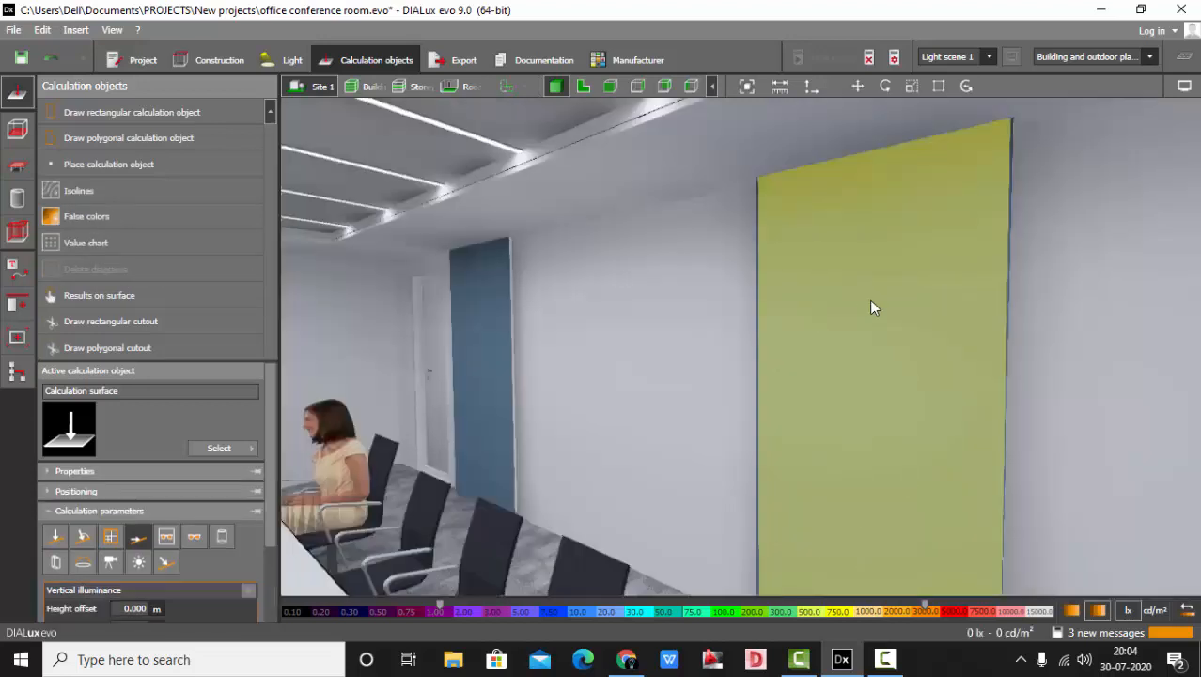
- Add false colors and the value chart to the whiteboard's calculation surface and clear the selection
{"action": "scroll", "coordinate": [871, 300], "scroll_direction": "down", "scroll_amount": 4}
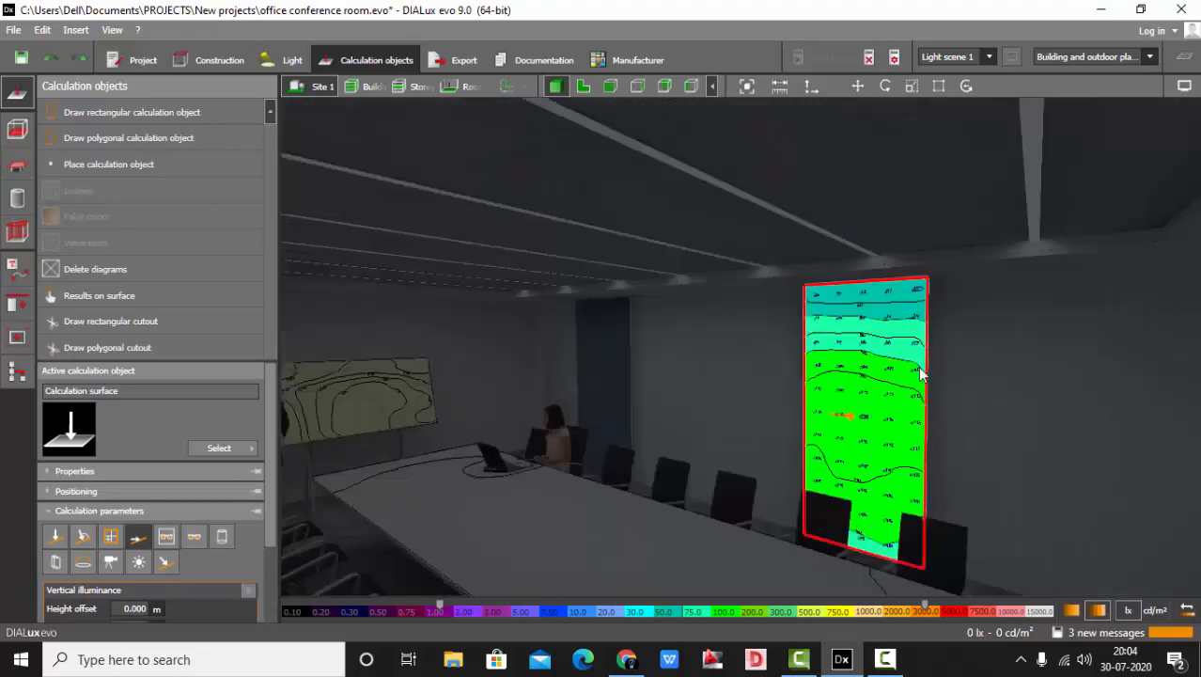
{"action": "right_click_drag", "start_coordinate": [650, 349], "coordinate": [486, 366]}
{"action": "key", "text": "ctrl+z"}
{"action": "scroll", "coordinate": [688, 356], "scroll_direction": "up", "scroll_amount": 4}
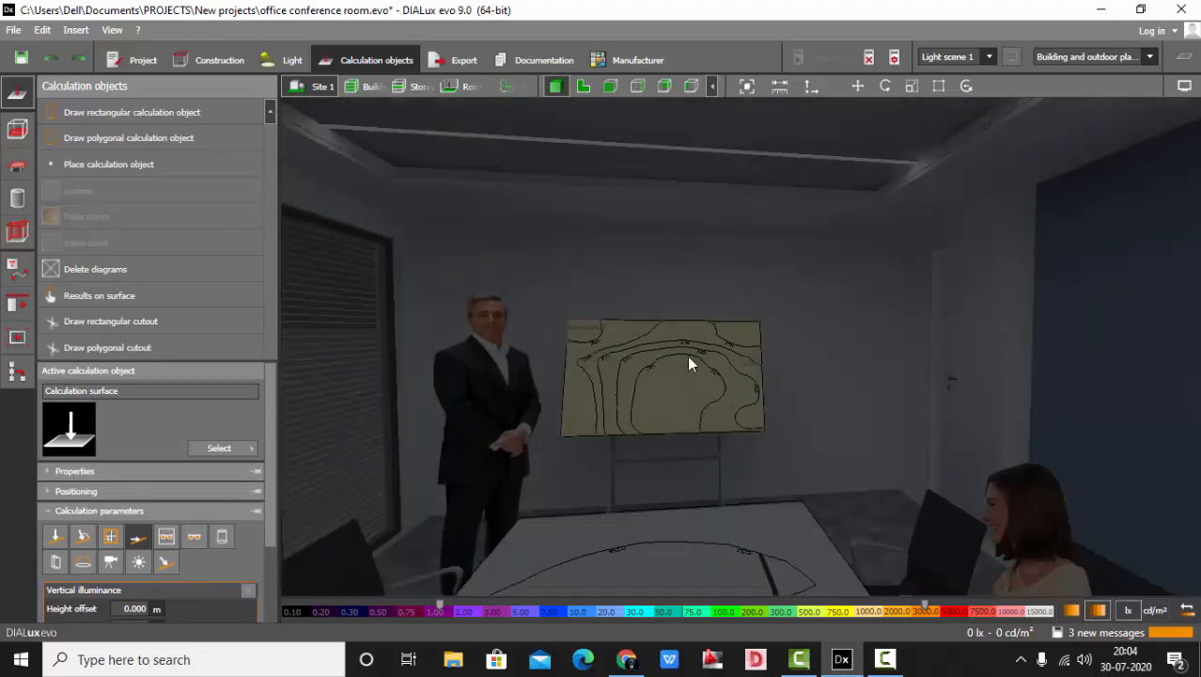
{"action": "left_click", "coordinate": [664, 367]}
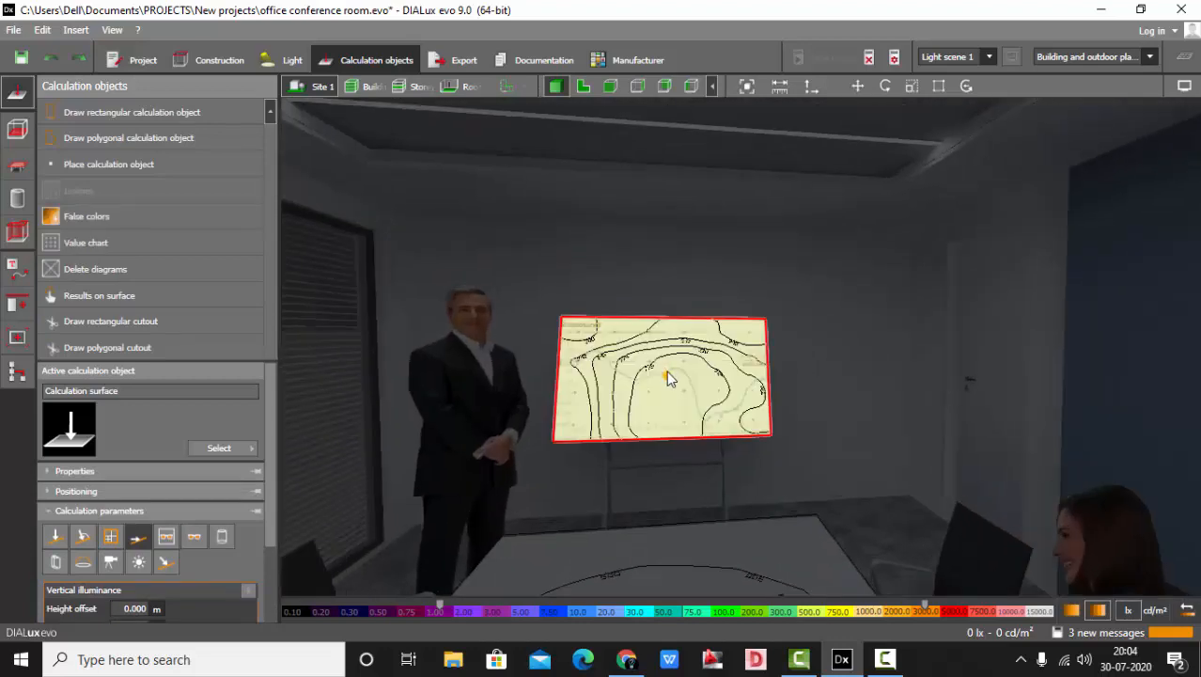
{"action": "left_click", "coordinate": [86, 218]}
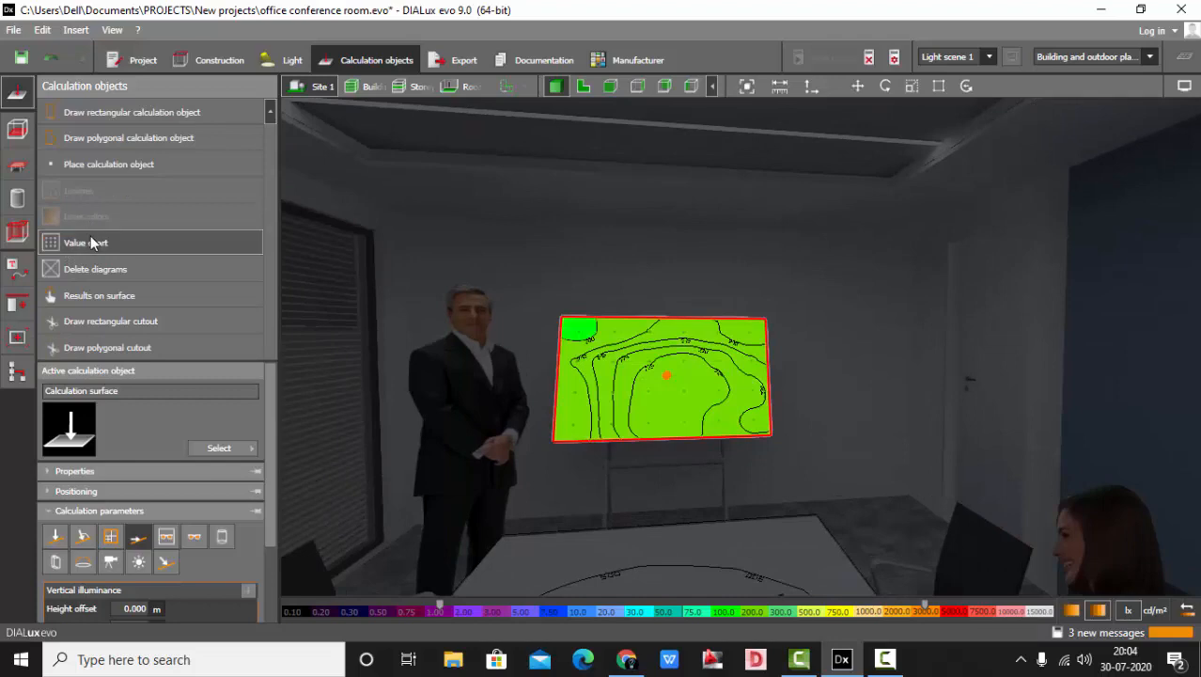
{"action": "left_click", "coordinate": [91, 240]}
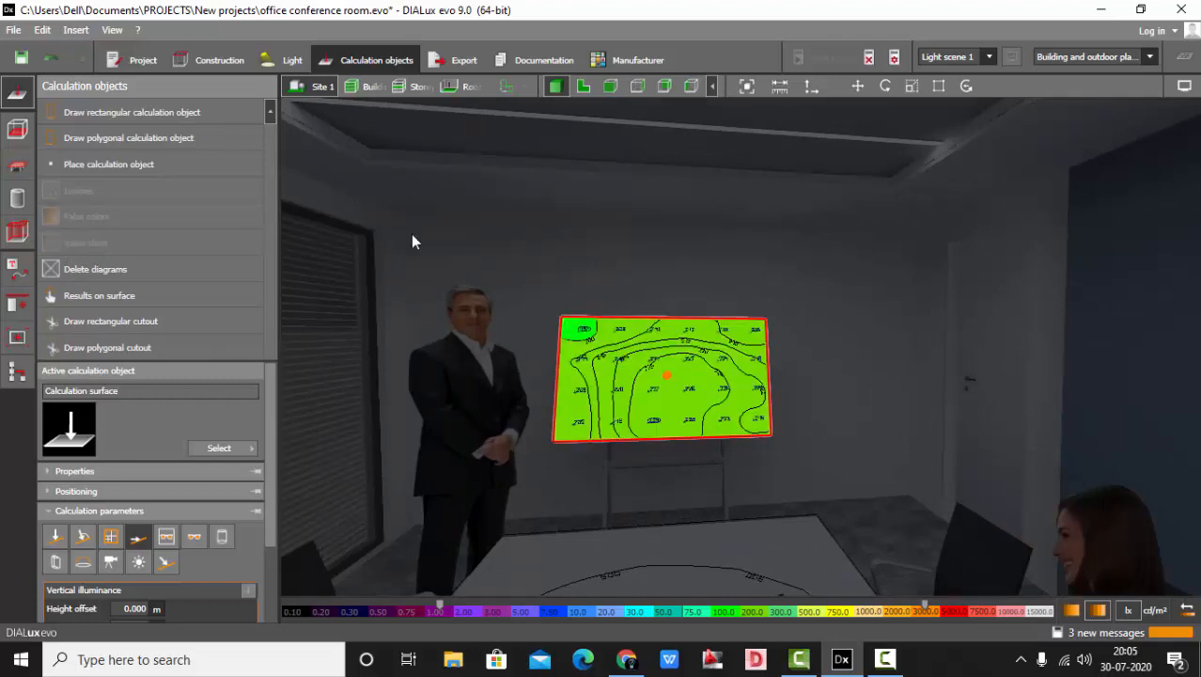
{"action": "scroll", "coordinate": [683, 296], "scroll_direction": "down", "scroll_amount": 3}
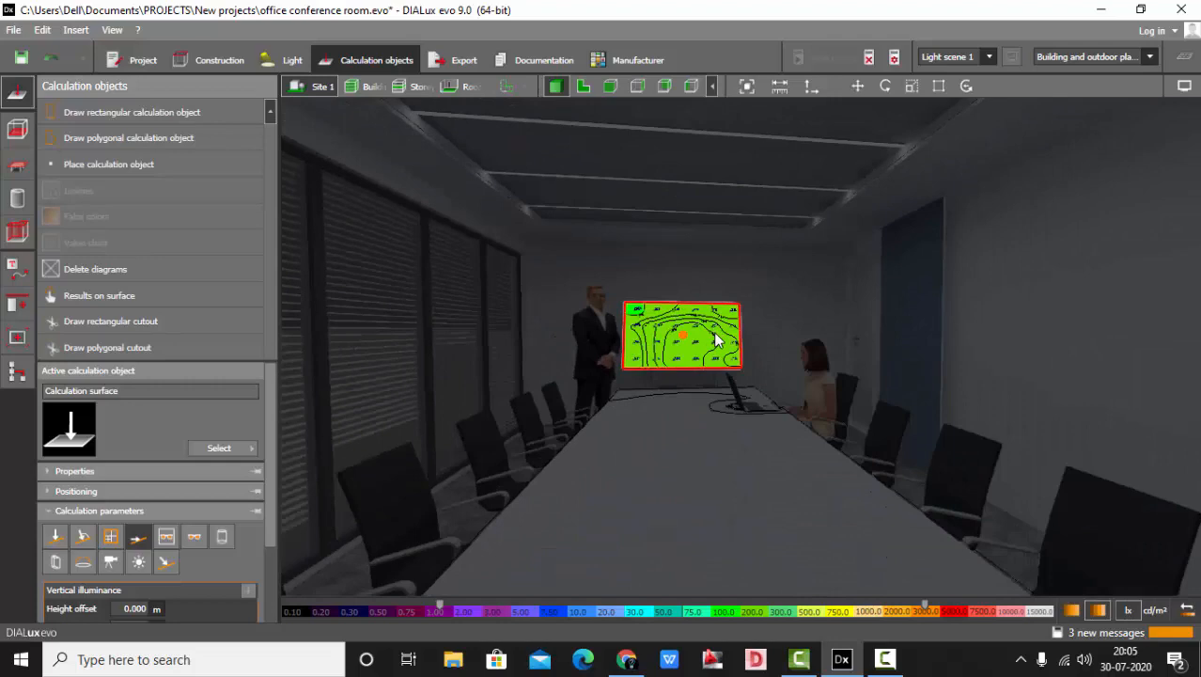
{"action": "key", "text": "Escape"}
{"action": "scroll", "coordinate": [658, 413], "scroll_direction": "down", "scroll_amount": 3}
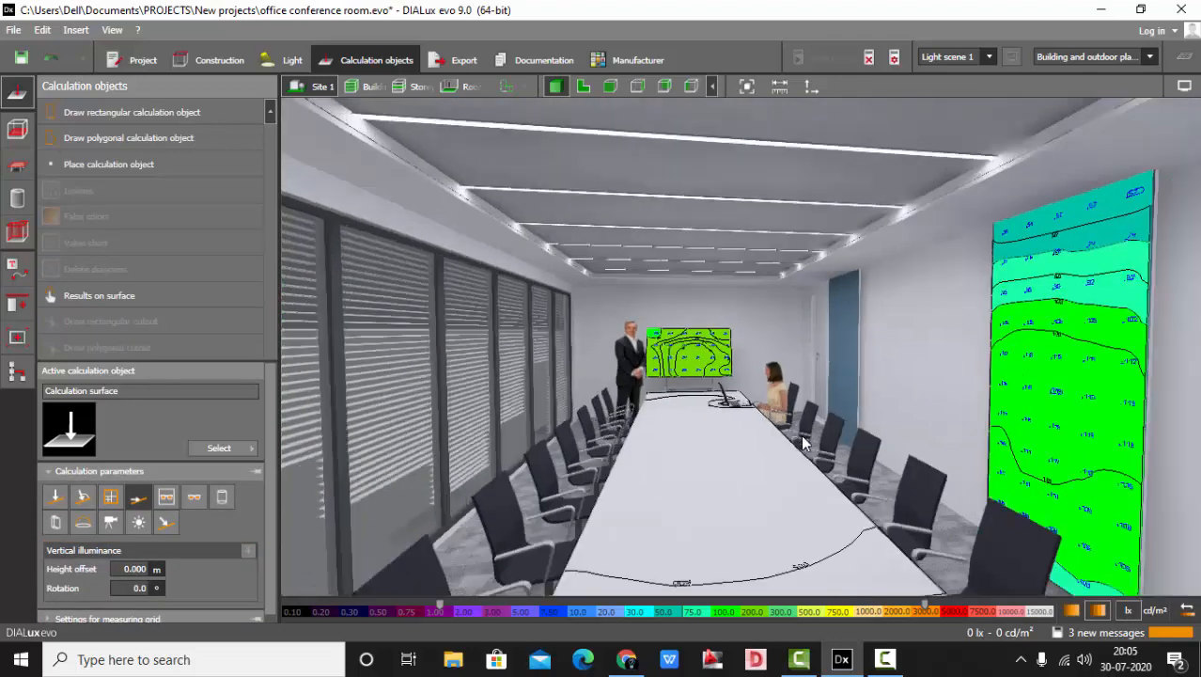
- Display false colors on the conference table's calculation surface, leaving no surface selected
{"action": "scroll", "coordinate": [859, 368], "scroll_direction": "up", "scroll_amount": 1}
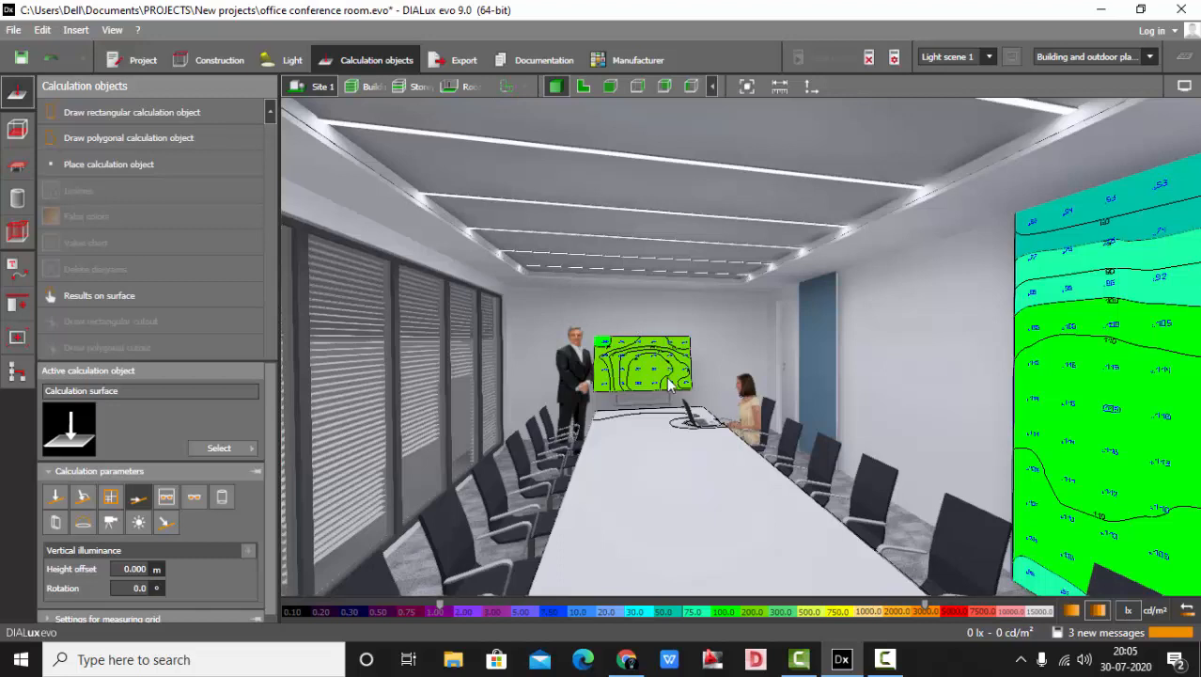
{"action": "left_click", "coordinate": [713, 501]}
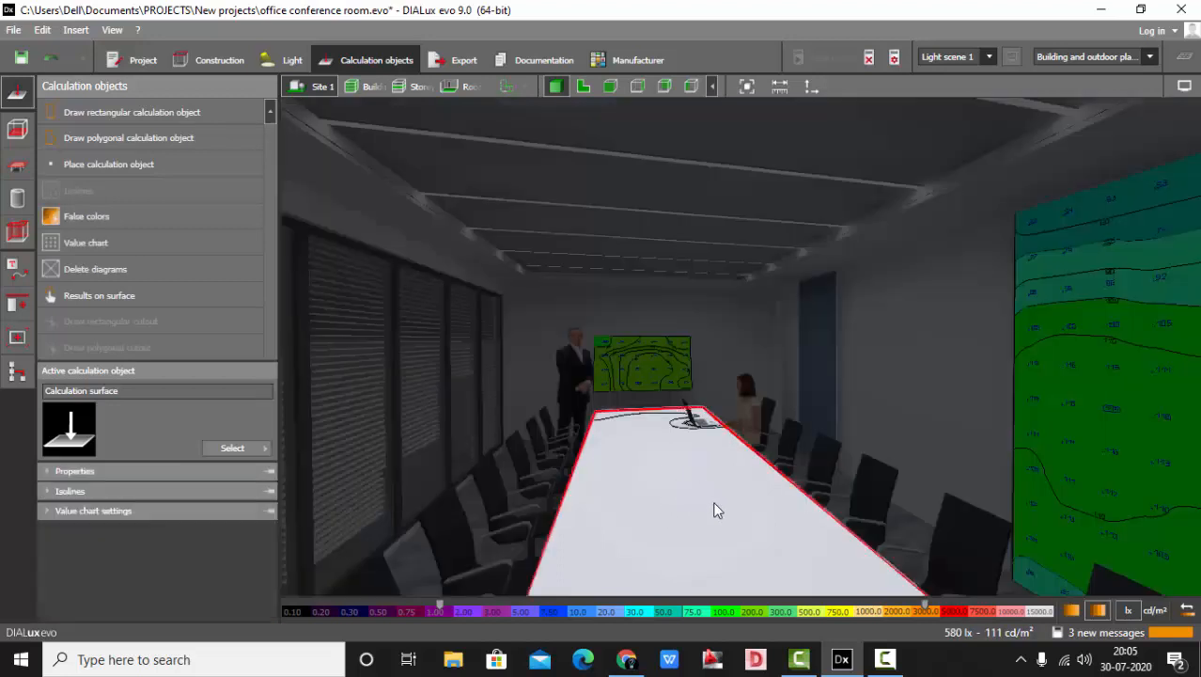
{"action": "left_click", "coordinate": [103, 218]}
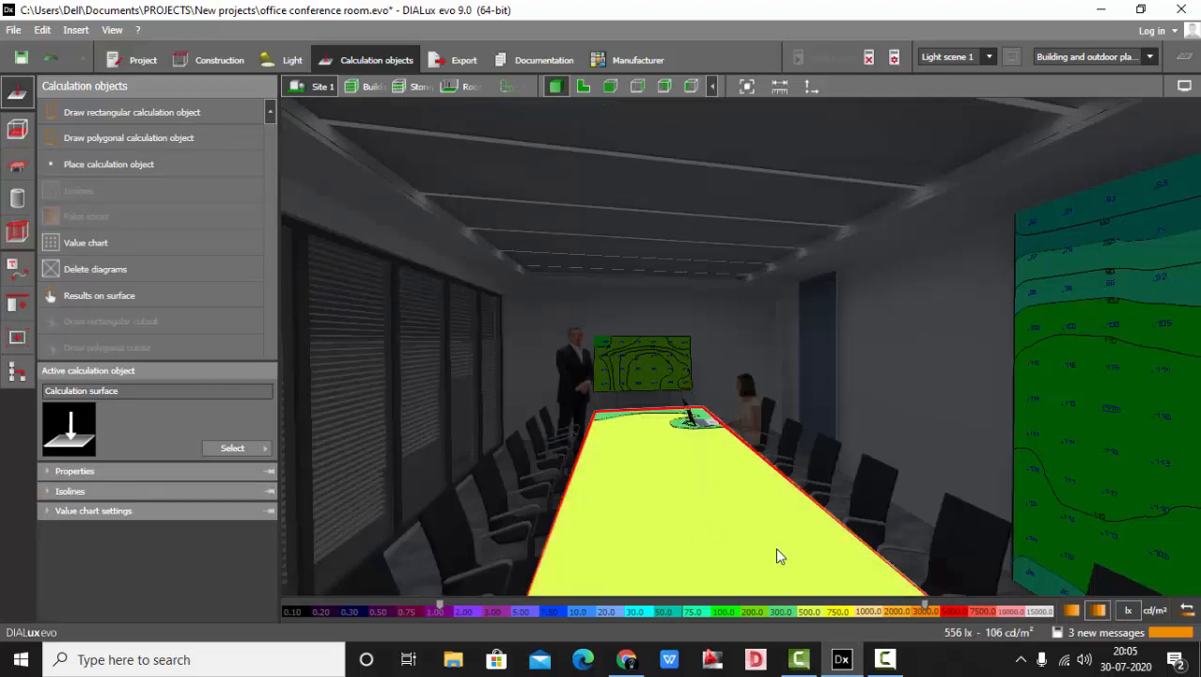
{"action": "left_click", "coordinate": [656, 352]}
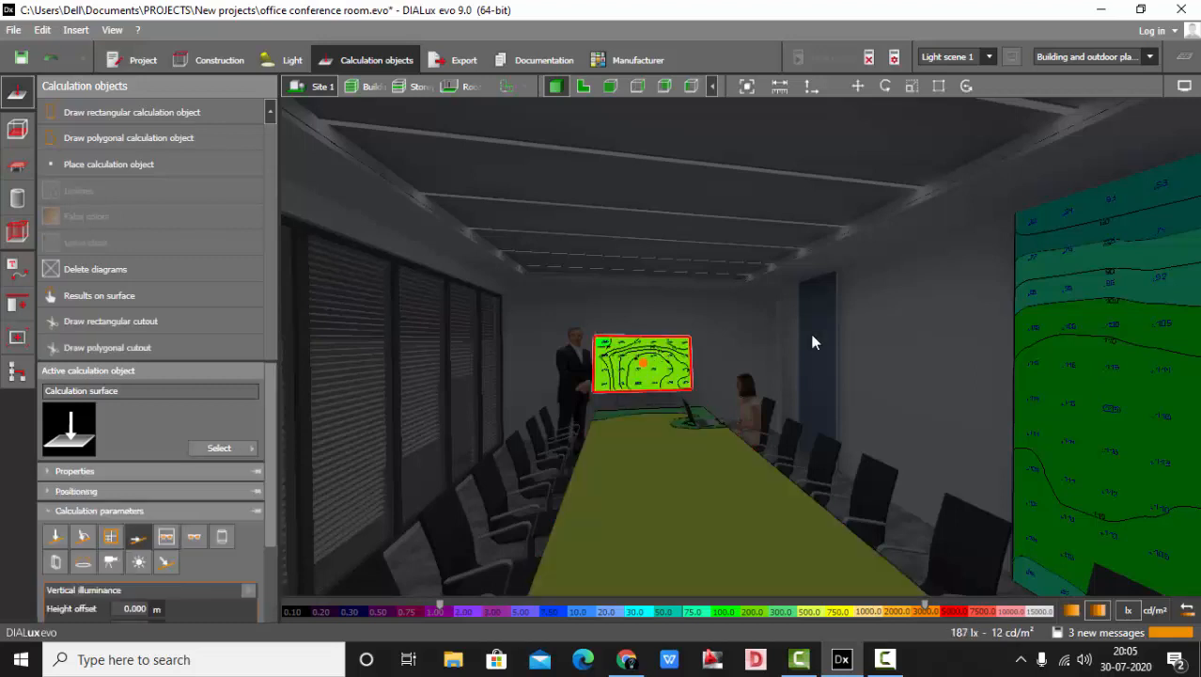
{"action": "left_click", "coordinate": [814, 343]}
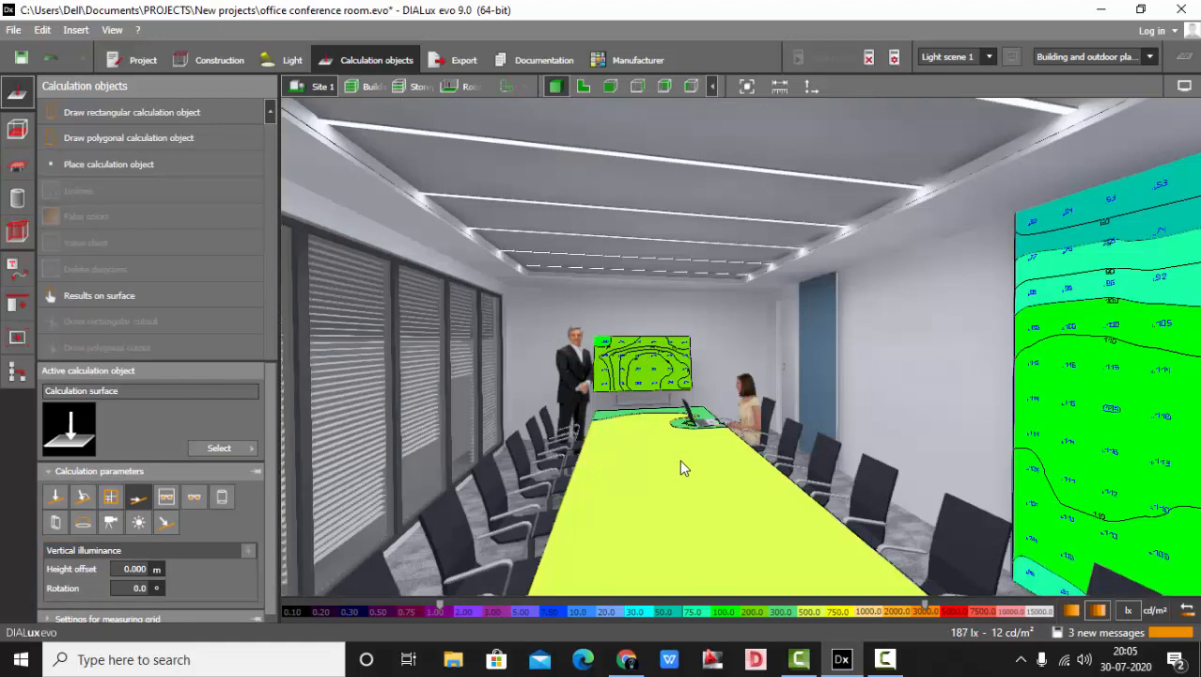